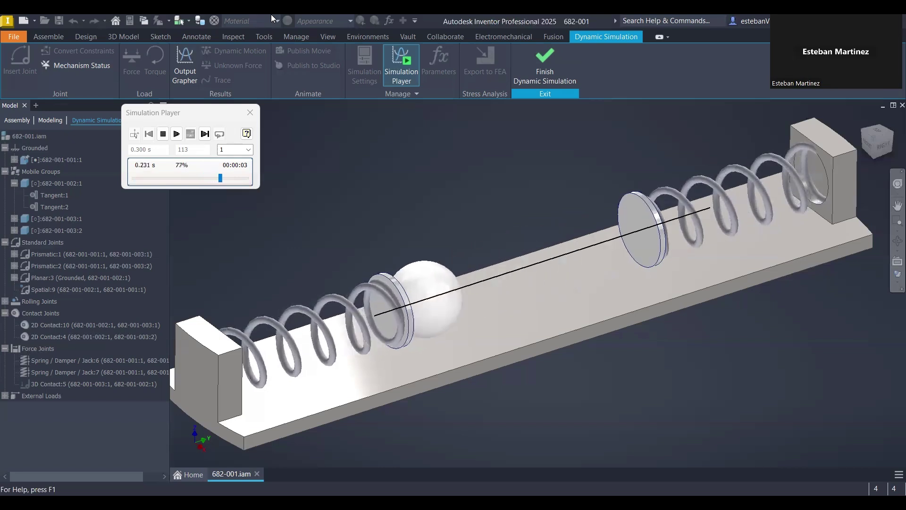
# - Return the running simulation to construction mode and suppress the joints 2D Contact:10 and 2D Contact:4
pyautogui.click(163, 134)
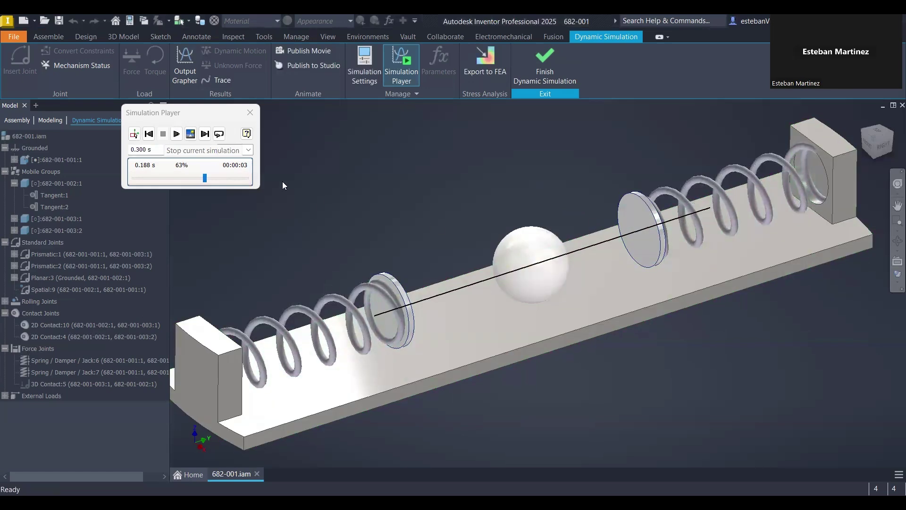
pyautogui.click(134, 134)
pyautogui.rightClick(73, 336)
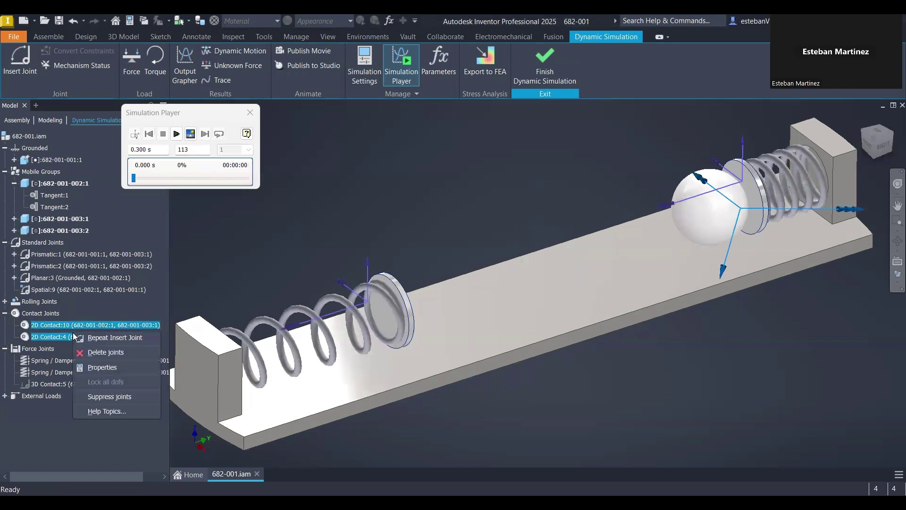
pyautogui.click(104, 396)
# - Unsuppress the force joint 3D Contact:5 between the spring plate and the ball
pyautogui.click(66, 384)
pyautogui.rightClick(65, 385)
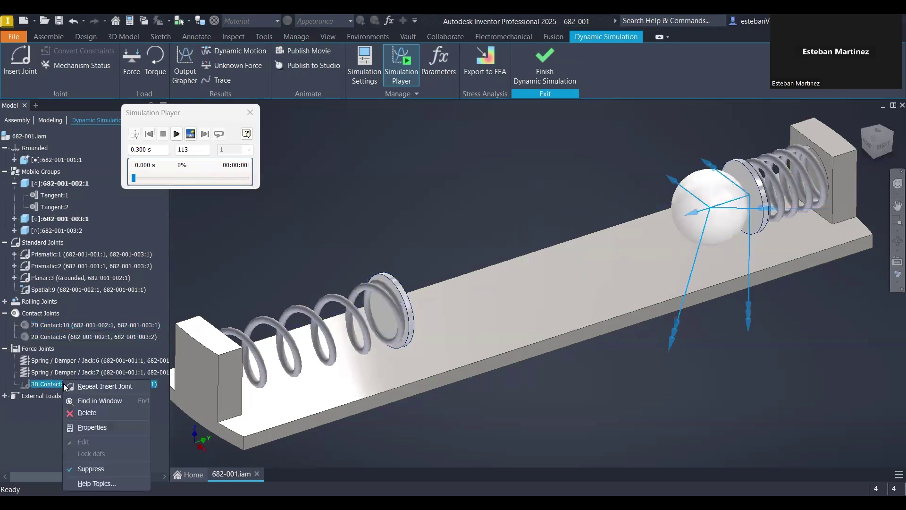
pyautogui.click(91, 468)
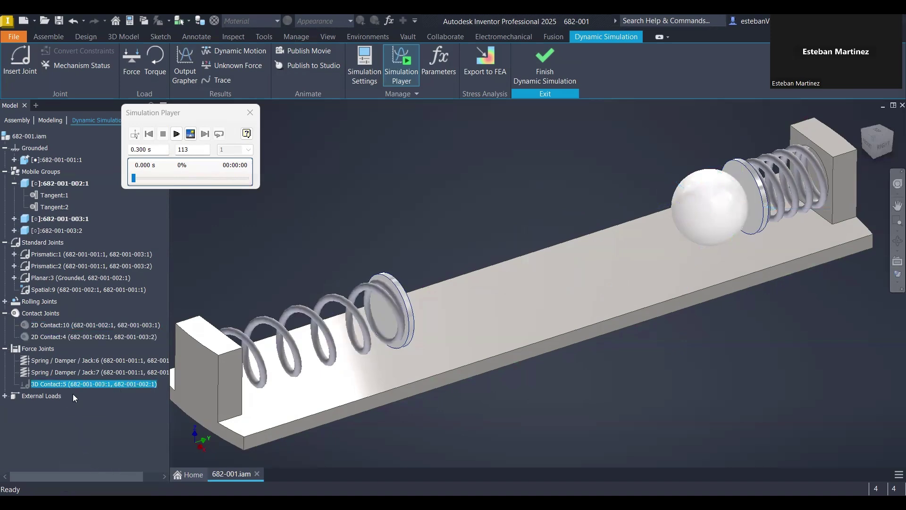
# - Run the simulation briefly to watch the 3D contact between ball and spring plate up close, ending back in construction mode
pyautogui.scroll(3, 787, 187)
pyautogui.scroll(2, 787, 187)
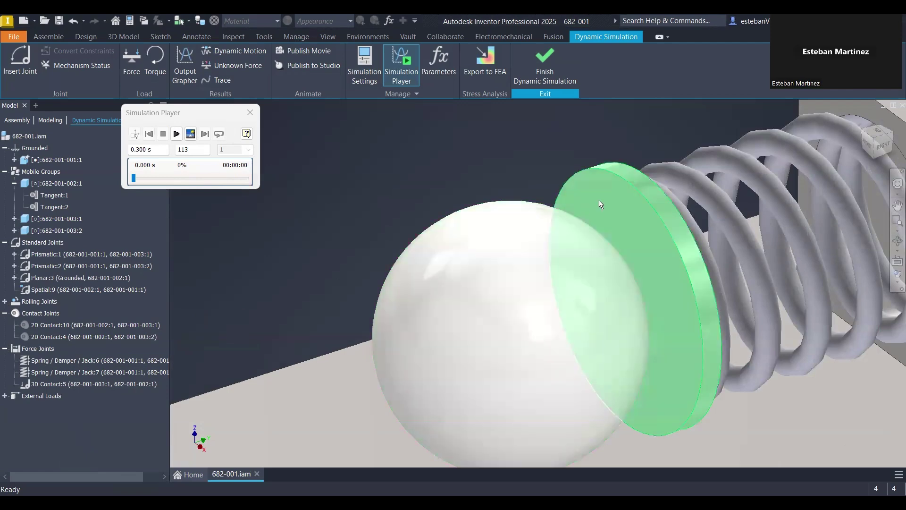
pyautogui.click(177, 134)
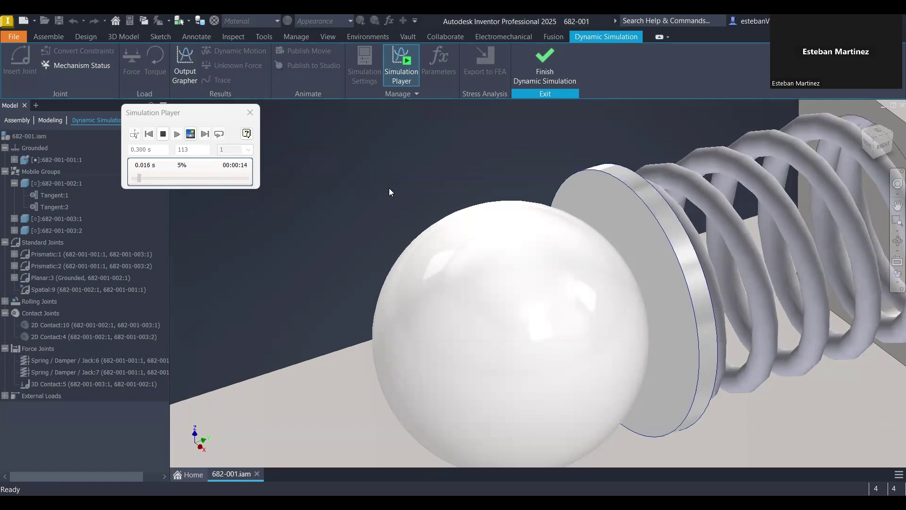
pyautogui.click(163, 134)
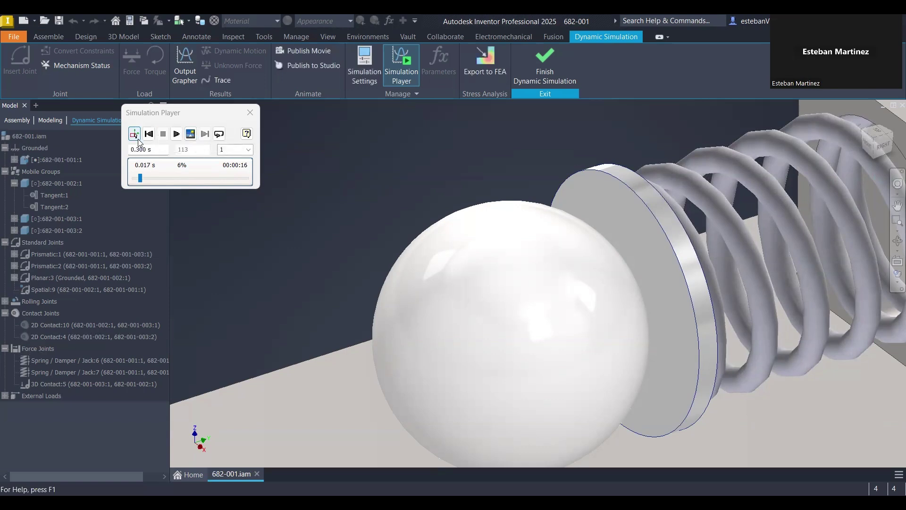
pyautogui.click(135, 135)
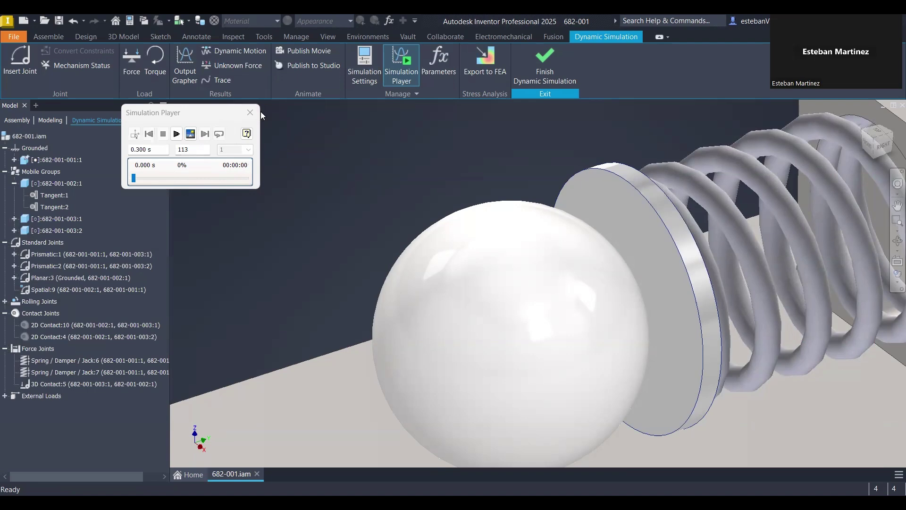
# - Move the Simulation Player clear of the model browser and suppress the force joint 3D Contact:5
pyautogui.moveTo(260, 112); pyautogui.dragTo(312, 110)
pyautogui.scroll(-6, 410, 225)
pyautogui.moveTo(539, 227); pyautogui.dragTo(758, 208, button='middle')
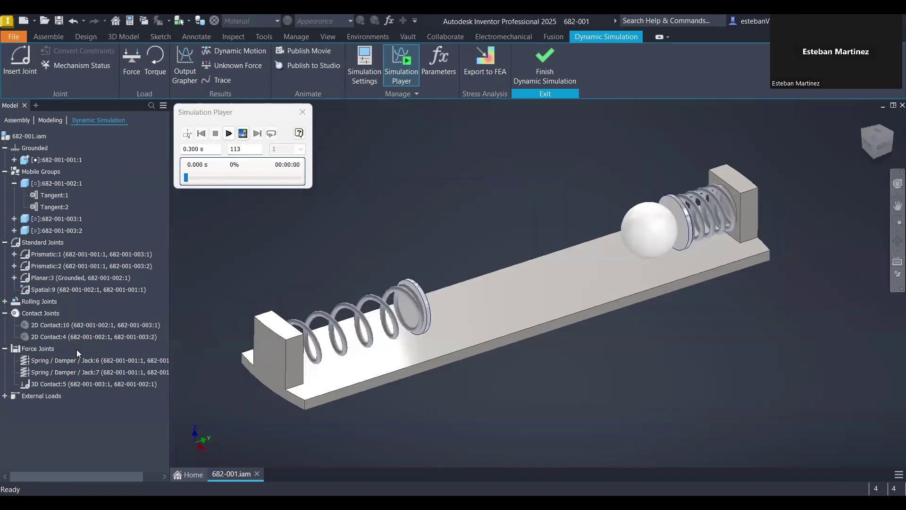
pyautogui.rightClick(54, 384)
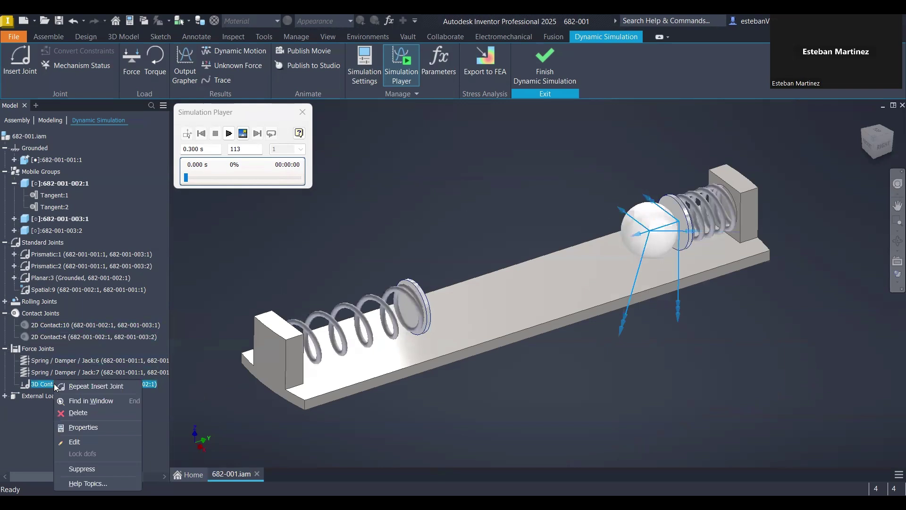
pyautogui.click(88, 470)
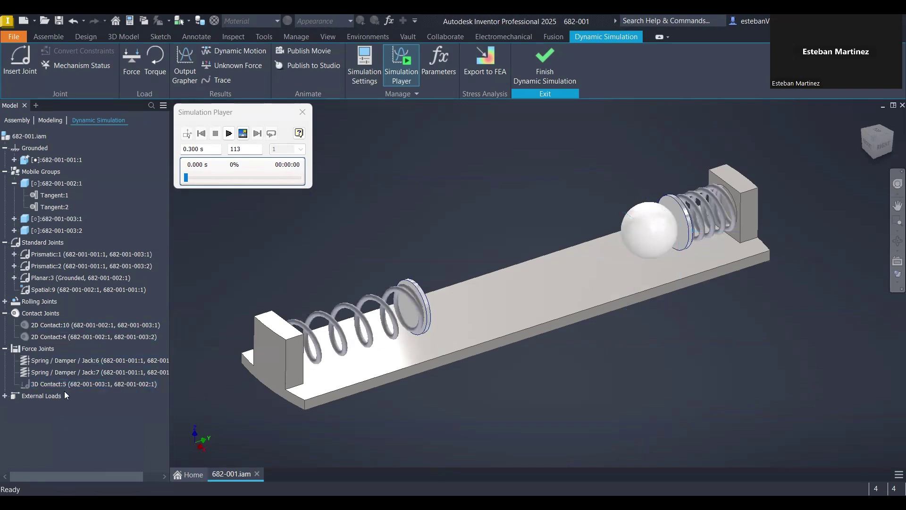
# - Unsuppress the joints 2D Contact:10 and 2D Contact:4 and finish the dynamic simulation
pyautogui.click(92, 325)
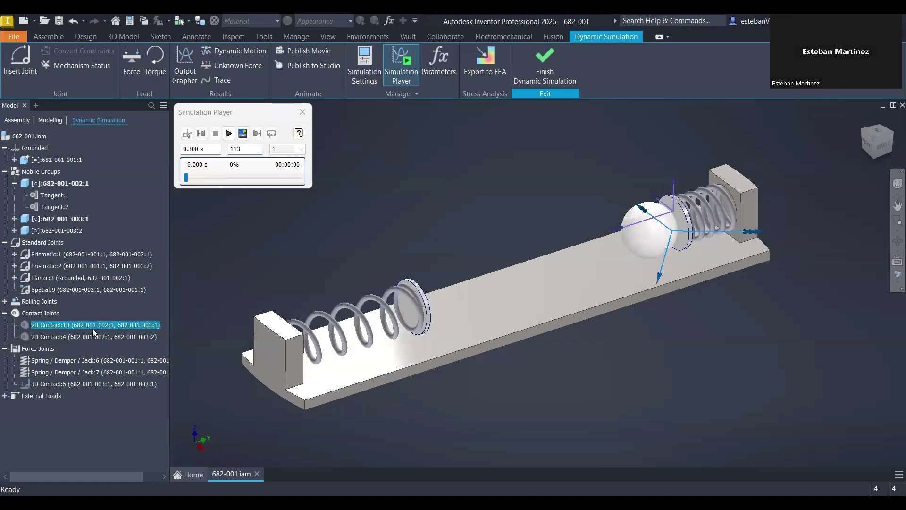
pyautogui.keyDown('ctrl'); pyautogui.click(92, 336); pyautogui.keyUp('ctrl')
pyautogui.rightClick(93, 336)
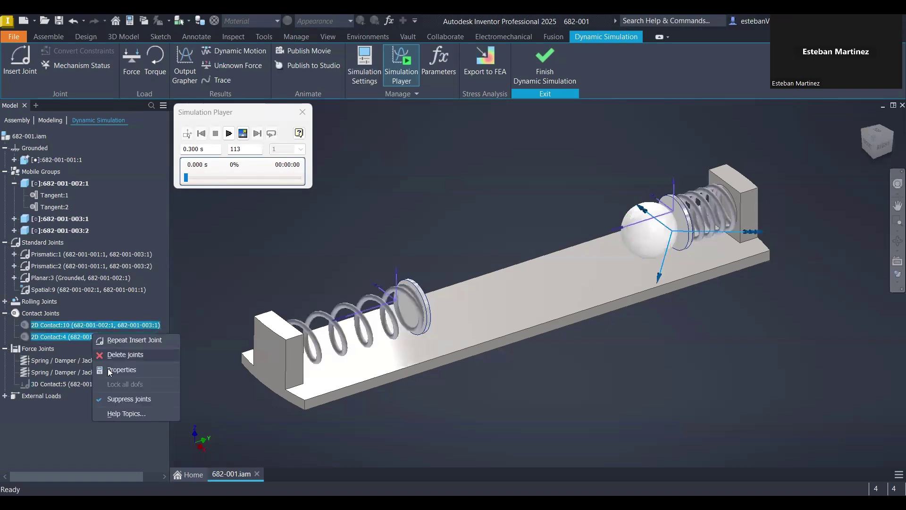
pyautogui.click(116, 399)
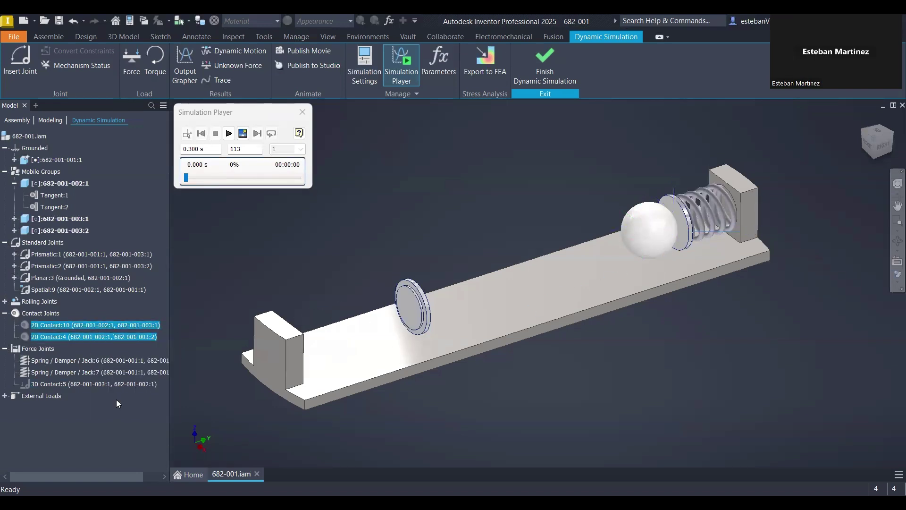
pyautogui.moveTo(456, 200); pyautogui.dragTo(422, 211, button='middle')
pyautogui.click(560, 57)
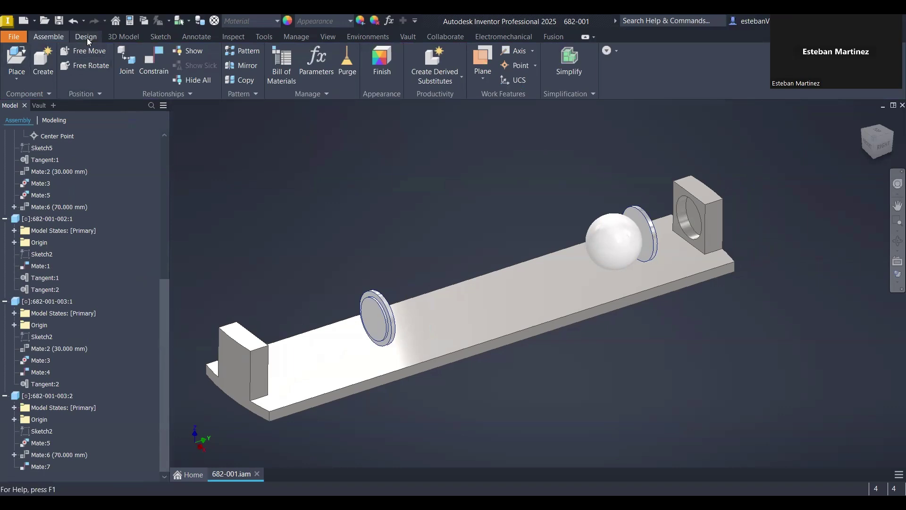
# - Turn on the visibility of 2D sketches in the assembly
pyautogui.click(328, 37)
pyautogui.click(20, 64)
pyautogui.click(10, 136)
pyautogui.click(377, 252)
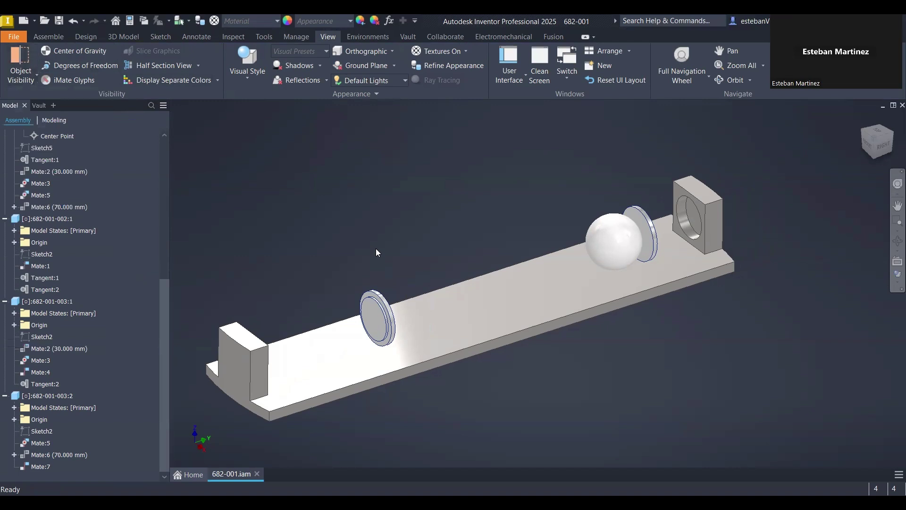
pyautogui.click(21, 71)
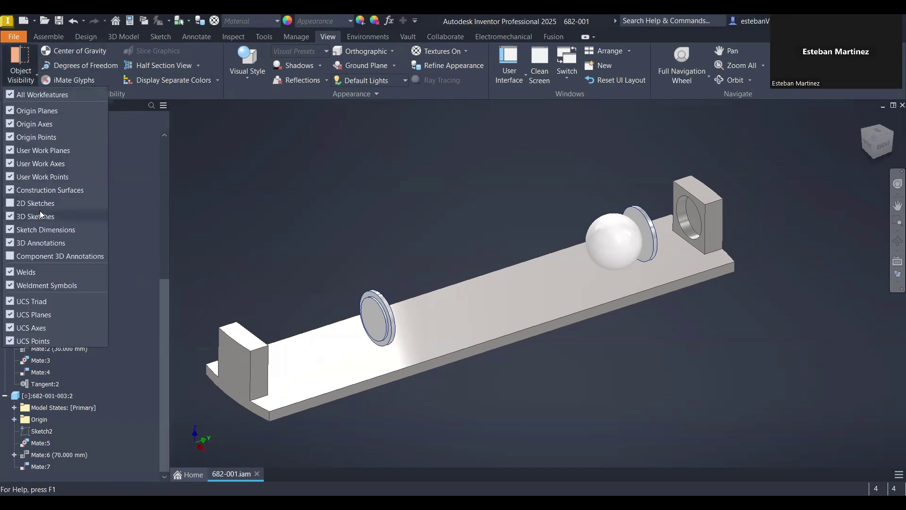
pyautogui.click(12, 202)
pyautogui.click(356, 219)
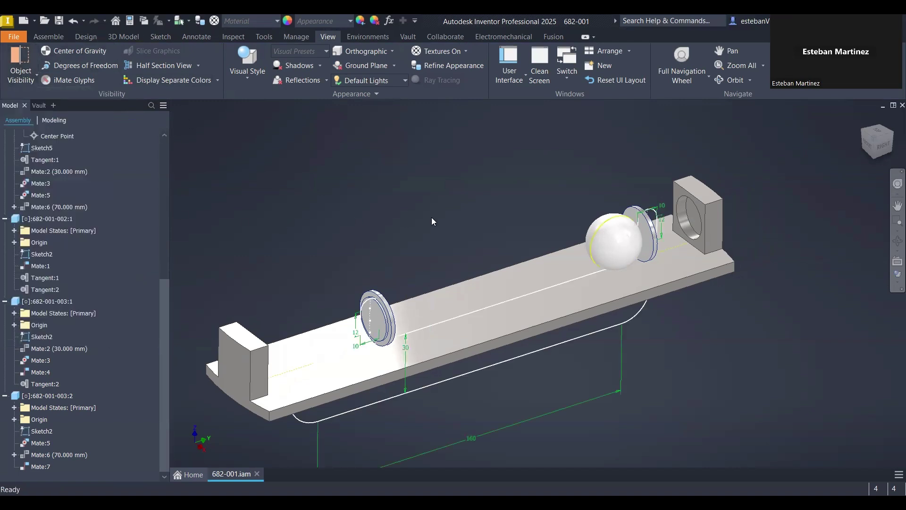
# - Cut the assembly with a half section view on its YZ origin plane
pyautogui.scroll(5, 461, 209)
pyautogui.scroll(-2, 516, 227)
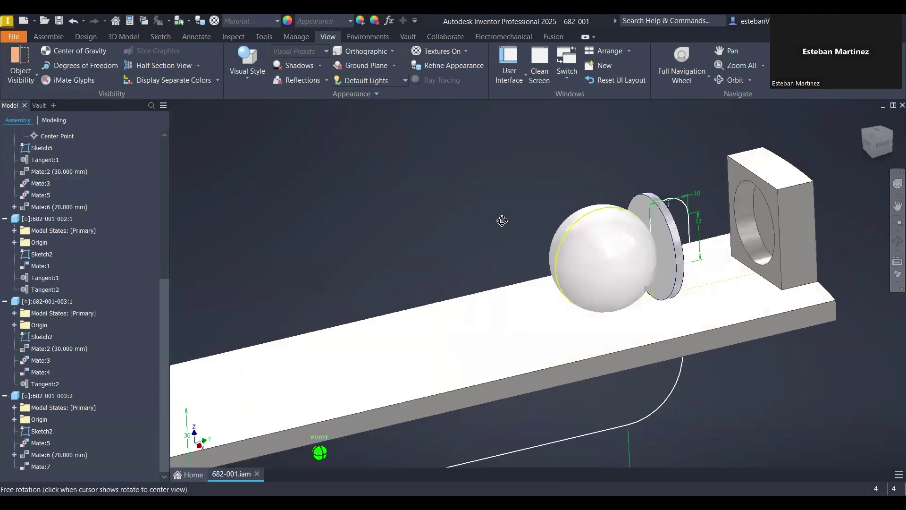
pyautogui.scroll(1, 499, 219)
pyautogui.scroll(-3, 499, 219)
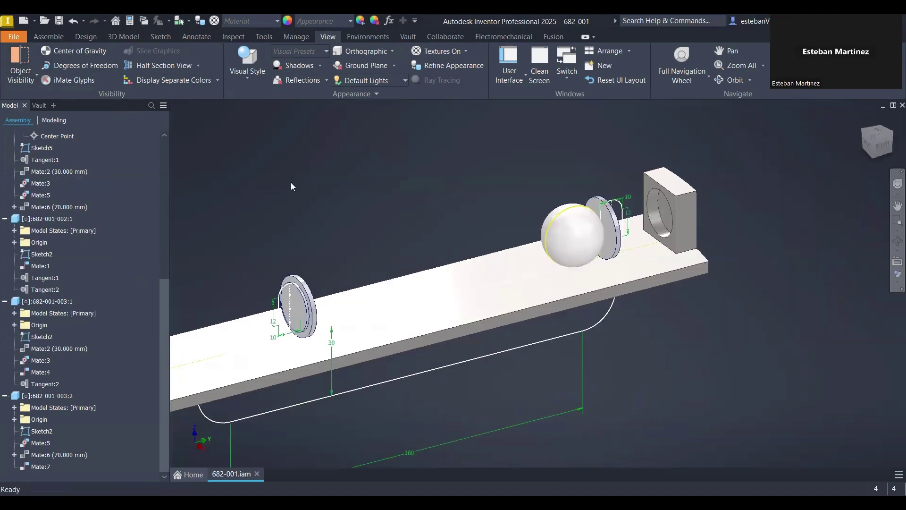
pyautogui.rightClick(291, 182)
pyautogui.press('Escape')
pyautogui.click(175, 65)
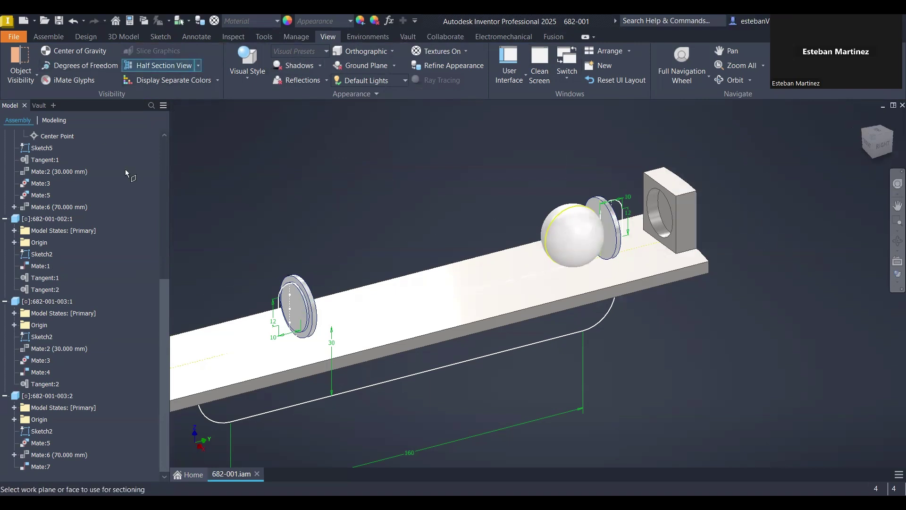
pyautogui.scroll(7, 114, 206)
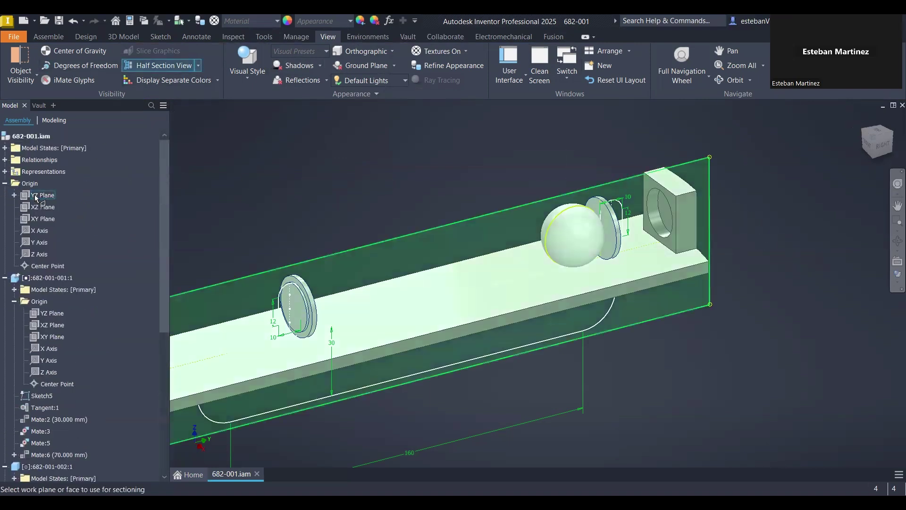
pyautogui.scroll(2, 464, 241)
# - Turn to the Right view and examine the sectioned ball, spring plate and their sketch profiles where they touch
pyautogui.keyDown('shift'); pyautogui.moveTo(464, 241); pyautogui.dragTo(448, 229, button='middle'); pyautogui.keyUp('shift')
pyautogui.click(891, 152)
pyautogui.scroll(-5, 667, 236)
pyautogui.scroll(-3, 637, 252)
pyautogui.moveTo(621, 184); pyautogui.dragTo(616, 201, button='middle')
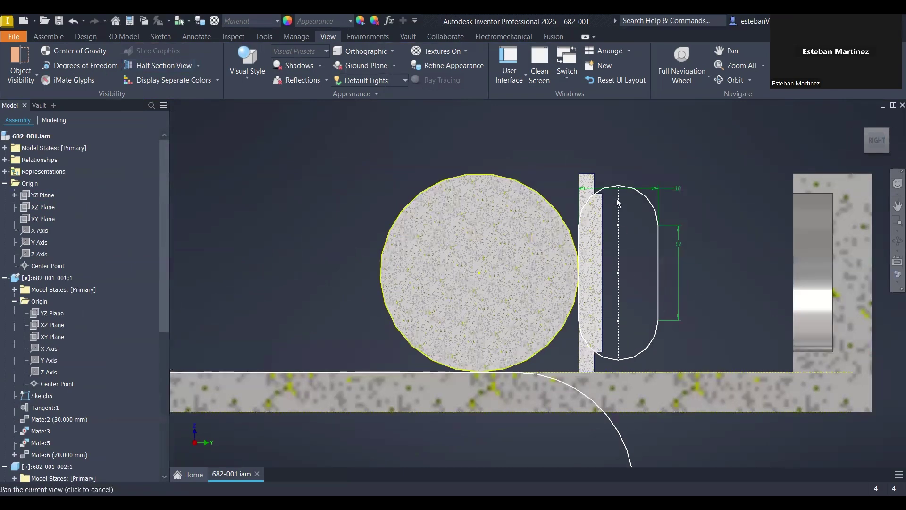
pyautogui.scroll(-3, 584, 188)
pyautogui.moveTo(367, 167); pyautogui.dragTo(480, 89, button='middle')
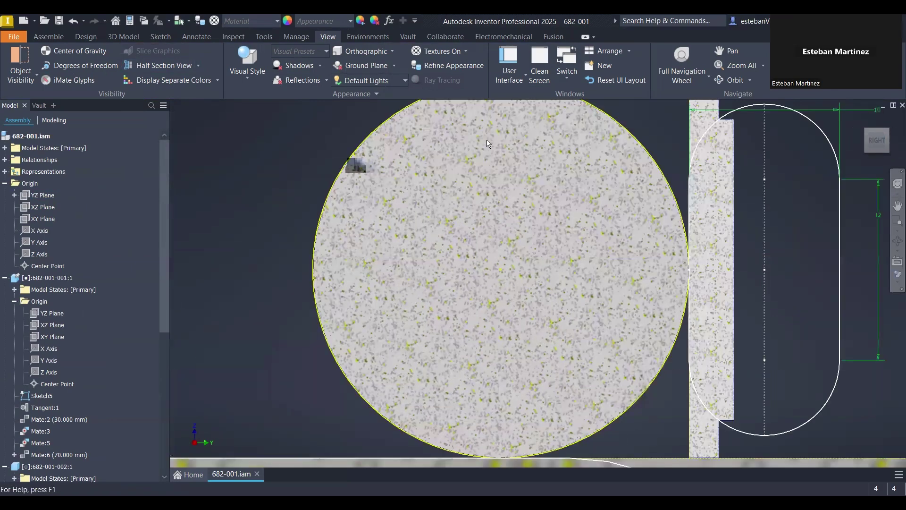
pyautogui.scroll(3, 464, 242)
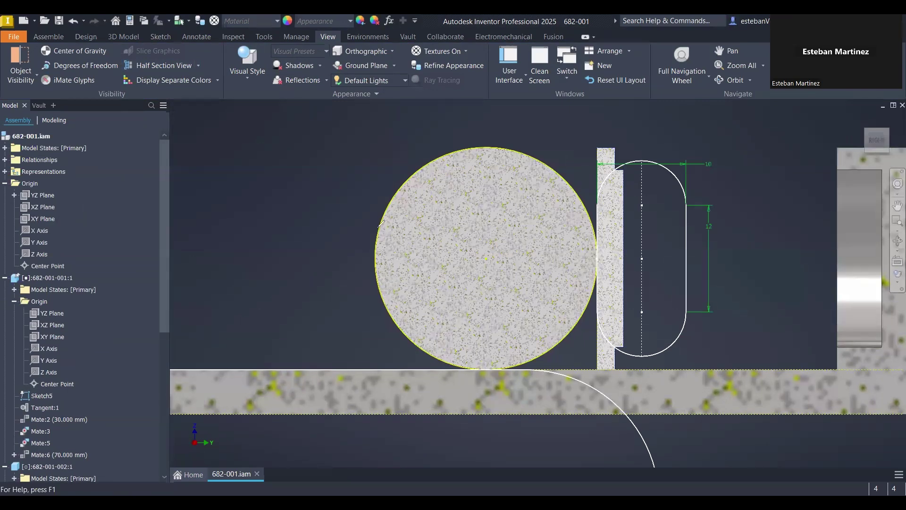
pyautogui.moveTo(381, 224)
pyautogui.mouseDown()
pyautogui.moveTo(595, 278)
pyautogui.moveTo(477, 143)
pyautogui.moveTo(403, 161)
pyautogui.mouseUp()
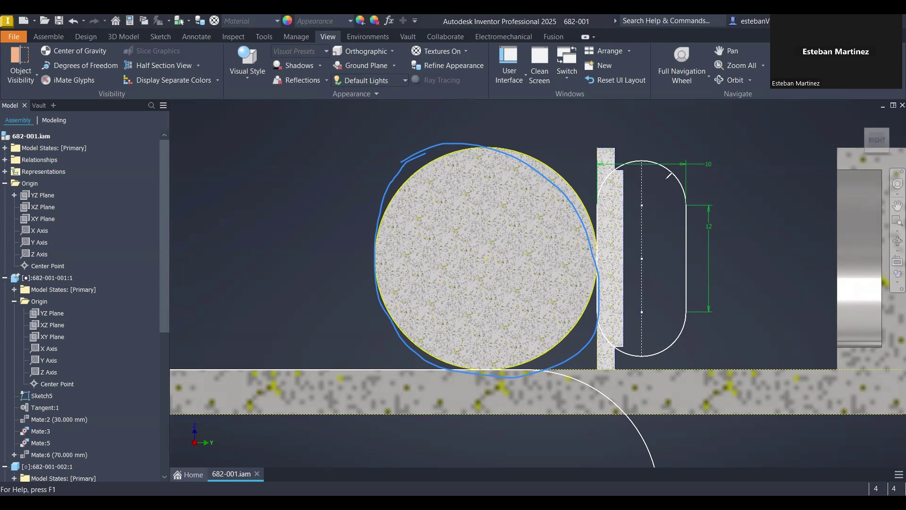
pyautogui.moveTo(679, 162)
pyautogui.mouseDown()
pyautogui.moveTo(608, 166)
pyautogui.moveTo(606, 279)
pyautogui.moveTo(629, 352)
pyautogui.moveTo(685, 289)
pyautogui.moveTo(673, 184)
pyautogui.moveTo(648, 162)
pyautogui.mouseUp()
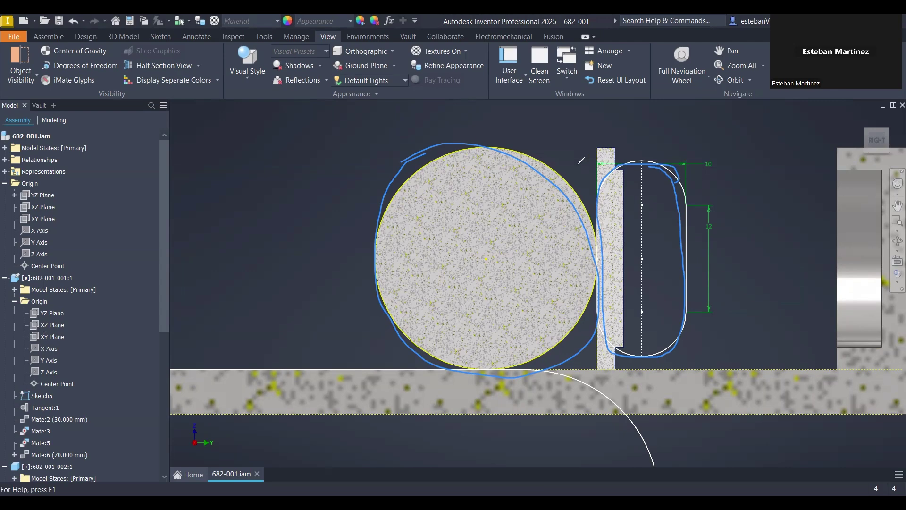
pyautogui.moveTo(595, 162)
pyautogui.mouseDown()
pyautogui.moveTo(612, 150)
pyautogui.moveTo(627, 203)
pyautogui.mouseUp()
pyautogui.moveTo(676, 75)
pyautogui.mouseDown()
pyautogui.moveTo(649, 86)
pyautogui.moveTo(625, 156)
pyautogui.moveTo(708, 172)
pyautogui.moveTo(744, 67)
pyautogui.moveTo(663, 70)
pyautogui.mouseUp()
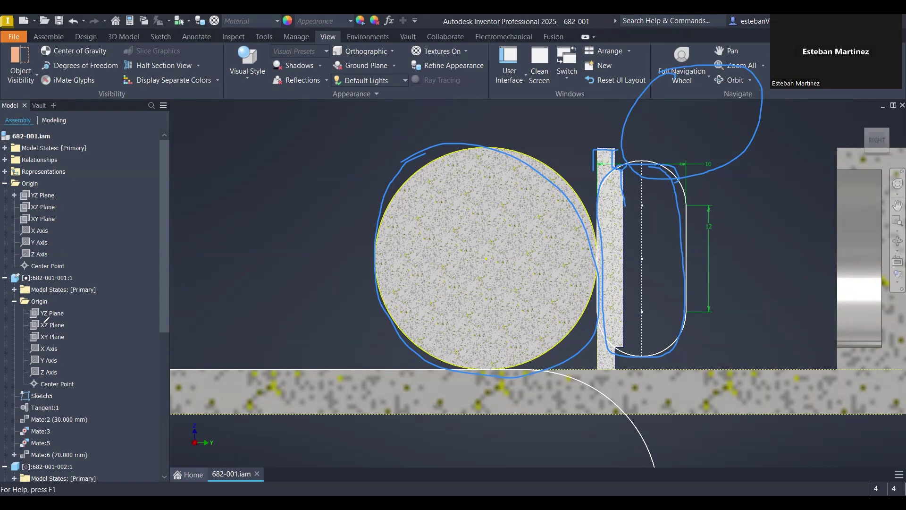
pyautogui.click(43, 323)
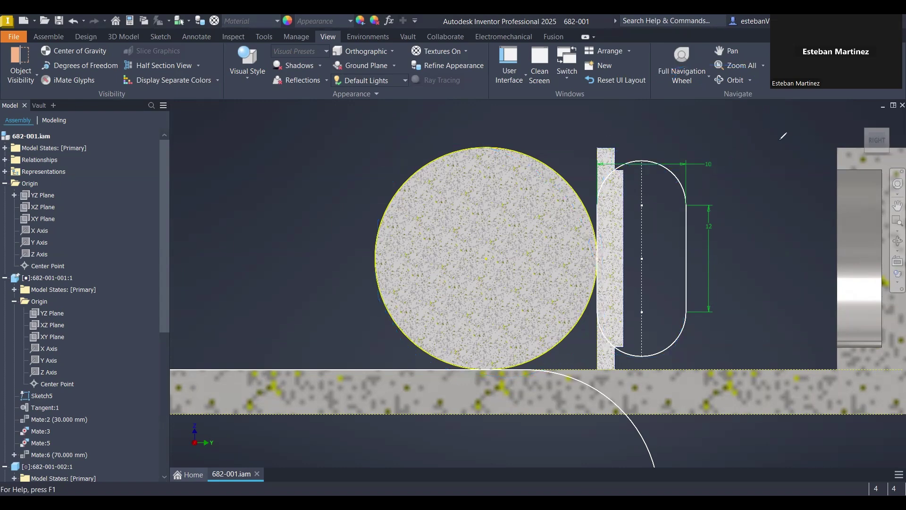
pyautogui.moveTo(784, 127)
pyautogui.mouseDown()
pyautogui.moveTo(716, 182)
pyautogui.moveTo(728, 161)
pyautogui.moveTo(763, 192)
pyautogui.mouseUp()
pyautogui.moveTo(597, 220); pyautogui.dragTo(599, 299)
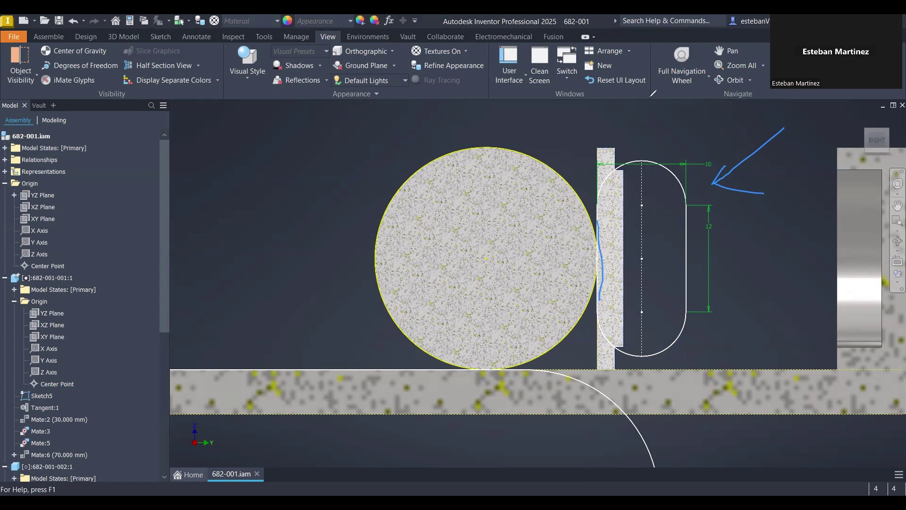
pyautogui.moveTo(638, 66)
pyautogui.mouseDown()
pyautogui.moveTo(552, 136)
pyautogui.moveTo(656, 141)
pyautogui.moveTo(647, 93)
pyautogui.mouseUp()
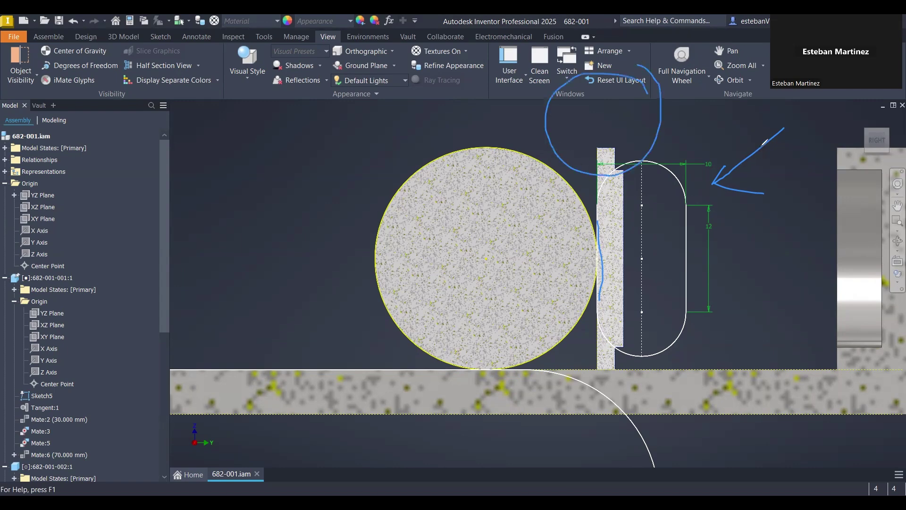
pyautogui.moveTo(761, 140)
pyautogui.mouseDown()
pyautogui.moveTo(710, 222)
pyautogui.moveTo(764, 129)
pyautogui.mouseUp()
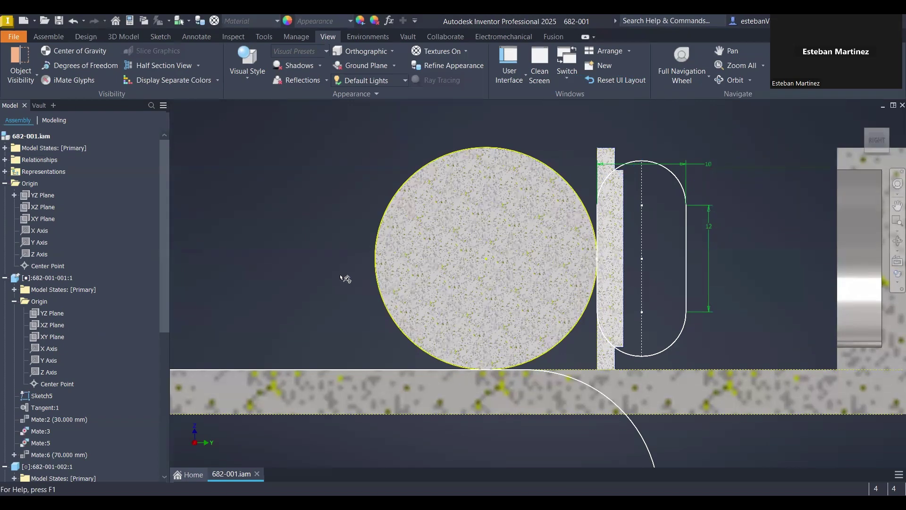
pyautogui.scroll(3, 689, 247)
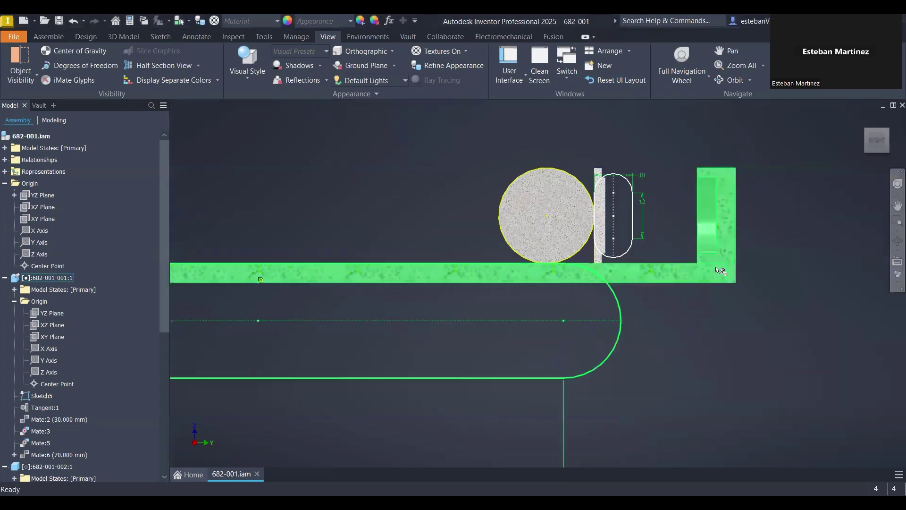
pyautogui.scroll(-2, 712, 267)
pyautogui.moveTo(710, 266); pyautogui.dragTo(582, 266, button='middle')
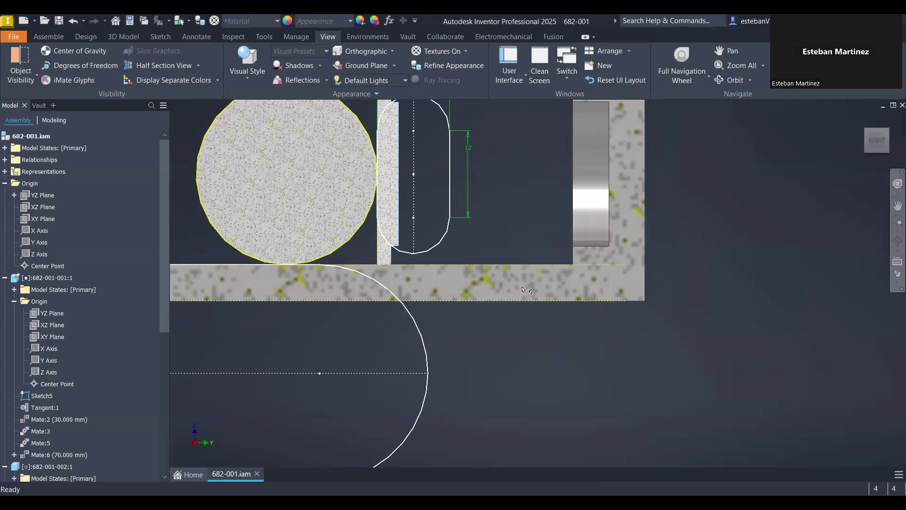
pyautogui.scroll(-2, 523, 299)
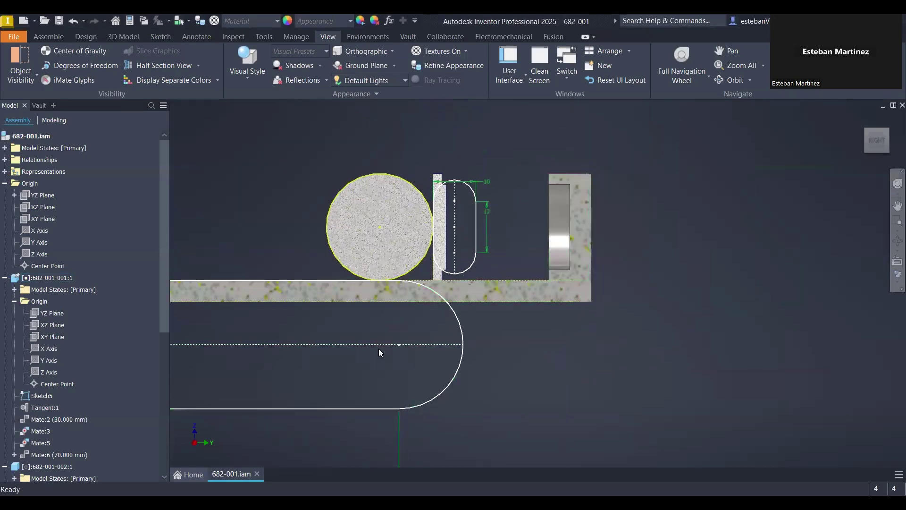
# - Examine the base's long slot-shaped sketch profile and where the sectioned ball rests on its upper edge
pyautogui.moveTo(377, 348); pyautogui.dragTo(435, 315, button='middle')
pyautogui.moveTo(488, 290); pyautogui.dragTo(750, 283, button='middle')
pyautogui.moveTo(361, 267); pyautogui.dragTo(397, 348, button='middle')
pyautogui.scroll(-2, 516, 307)
pyautogui.moveTo(501, 306); pyautogui.dragTo(475, 299, button='middle')
pyautogui.scroll(-2, 474, 297)
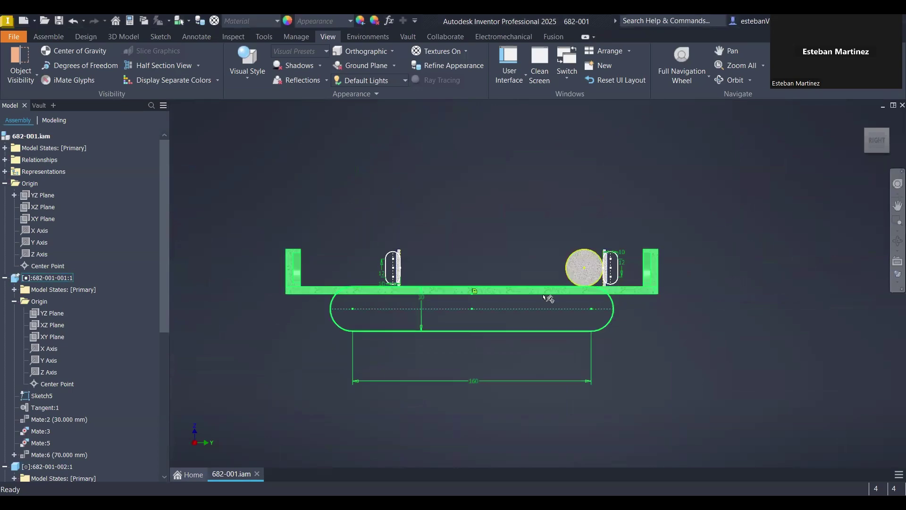
pyautogui.scroll(2, 539, 297)
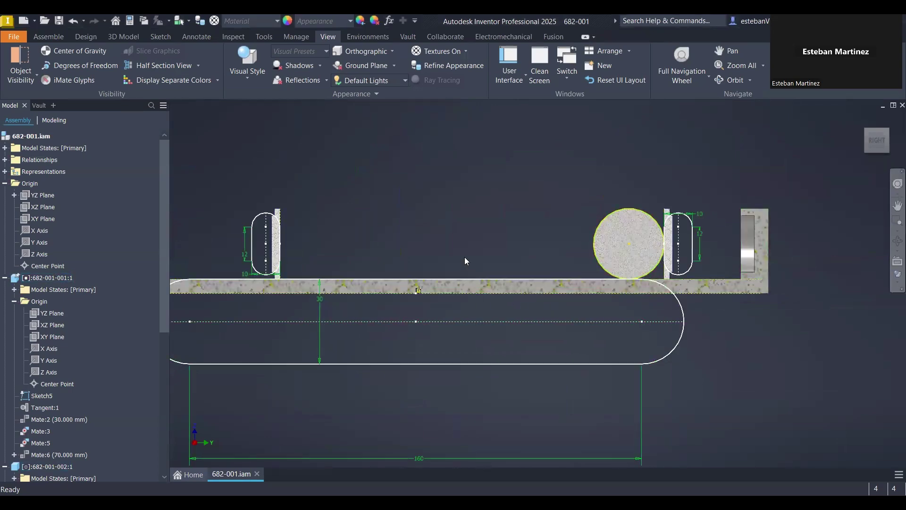
pyautogui.scroll(2, 660, 267)
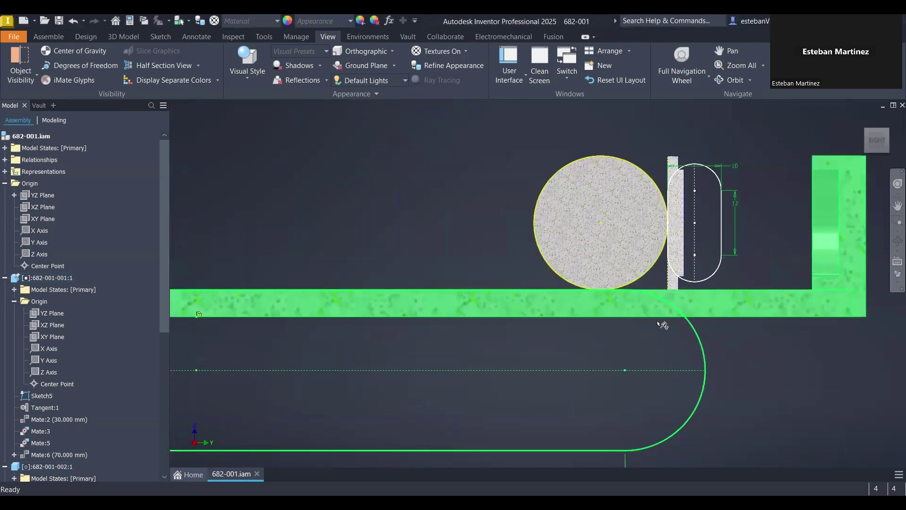
pyautogui.scroll(2, 652, 310)
pyautogui.moveTo(652, 310); pyautogui.dragTo(595, 305, button='middle')
pyautogui.moveTo(492, 267); pyautogui.dragTo(442, 254, button='middle')
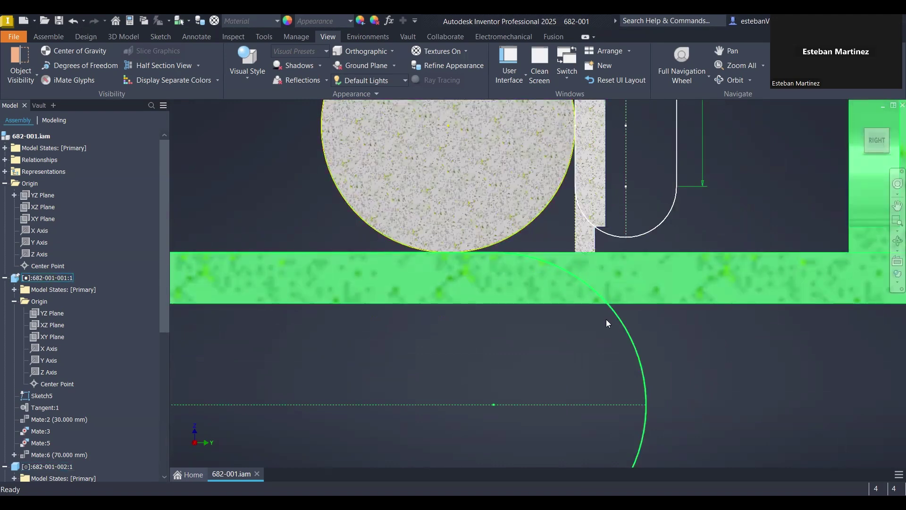
pyautogui.scroll(2, 589, 285)
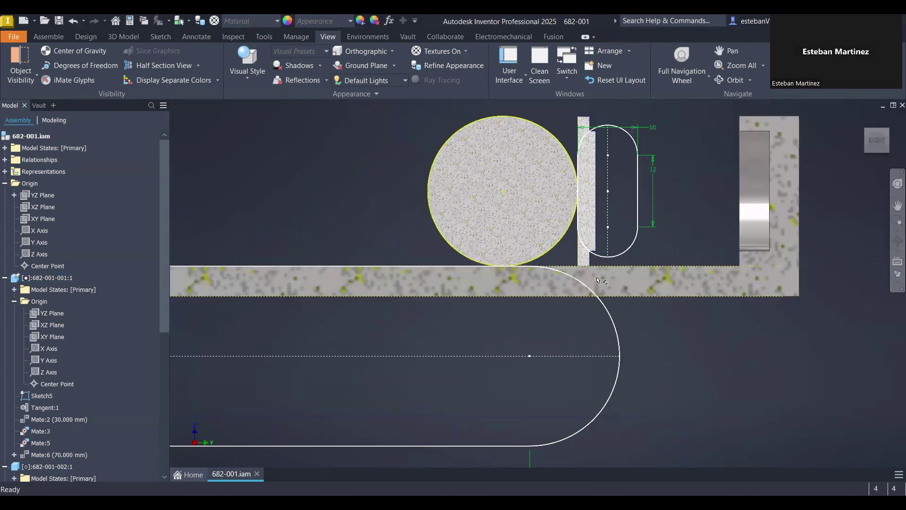
# - Examine the slot-shaped sketch profiles of both spring plates from a slightly tilted view
pyautogui.keyDown('shift'); pyautogui.moveTo(602, 280); pyautogui.dragTo(627, 250, button='middle'); pyautogui.keyUp('shift')
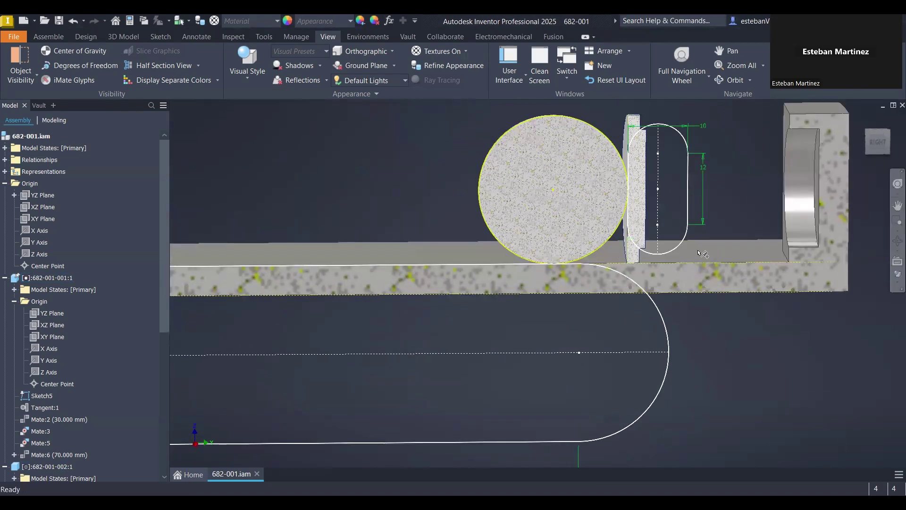
pyautogui.scroll(3, 341, 210)
pyautogui.moveTo(341, 210); pyautogui.dragTo(519, 221, button='middle')
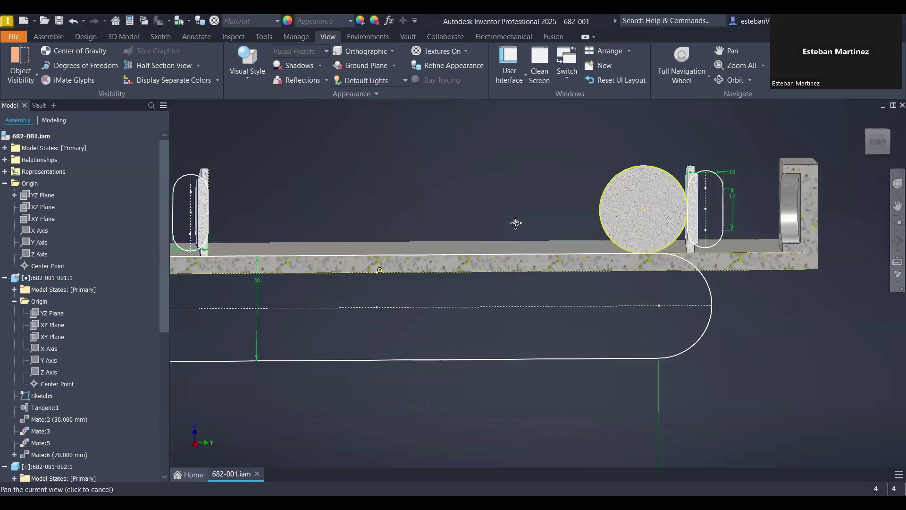
pyautogui.moveTo(404, 208); pyautogui.dragTo(462, 206, button='middle')
pyautogui.moveTo(372, 184); pyautogui.dragTo(400, 190, button='middle')
pyautogui.click(299, 215)
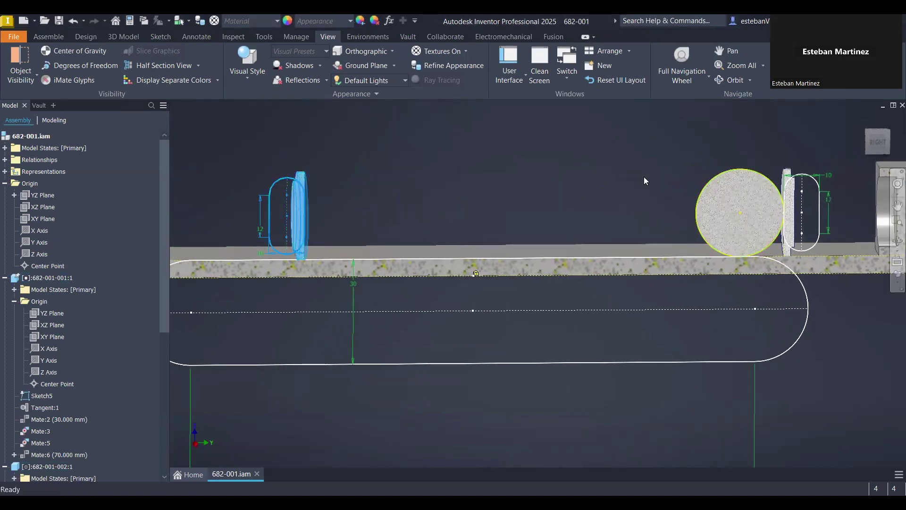
pyautogui.click(805, 178)
pyautogui.click(369, 183)
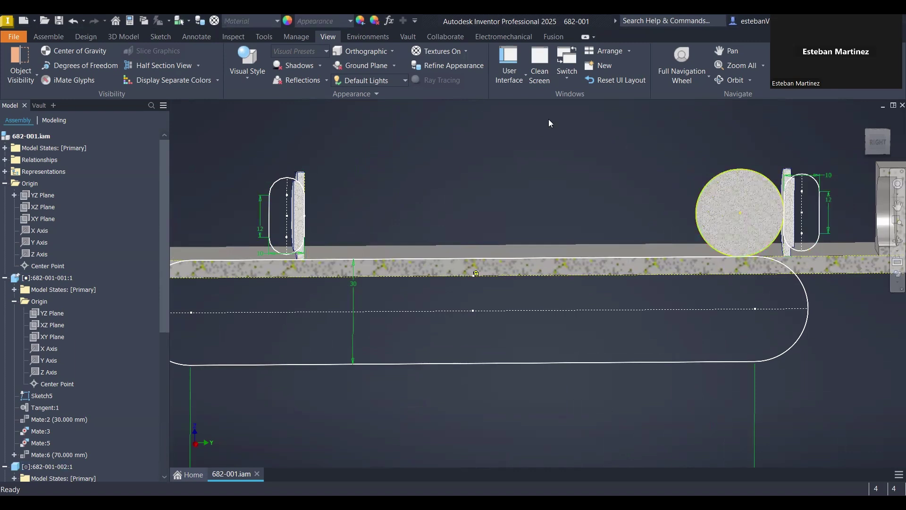
pyautogui.moveTo(413, 184); pyautogui.dragTo(411, 184, button='middle')
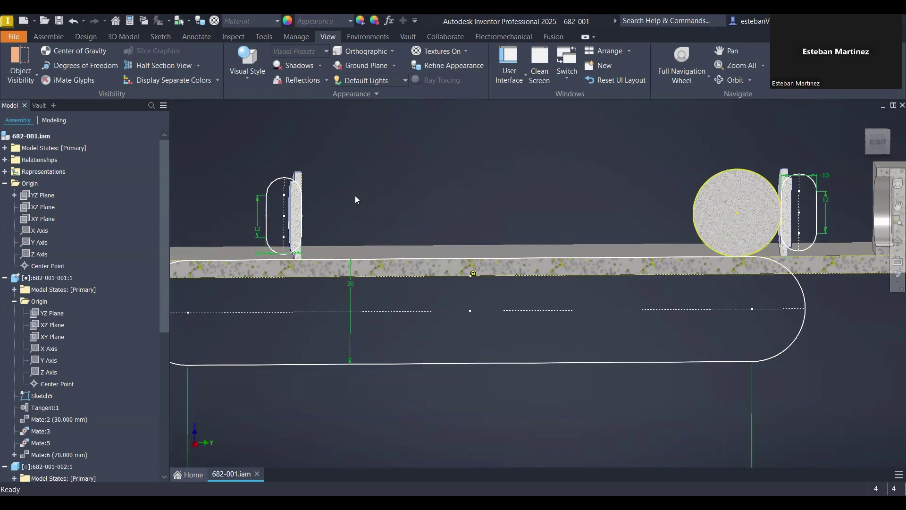
pyautogui.moveTo(647, 168); pyautogui.dragTo(605, 175, button='middle')
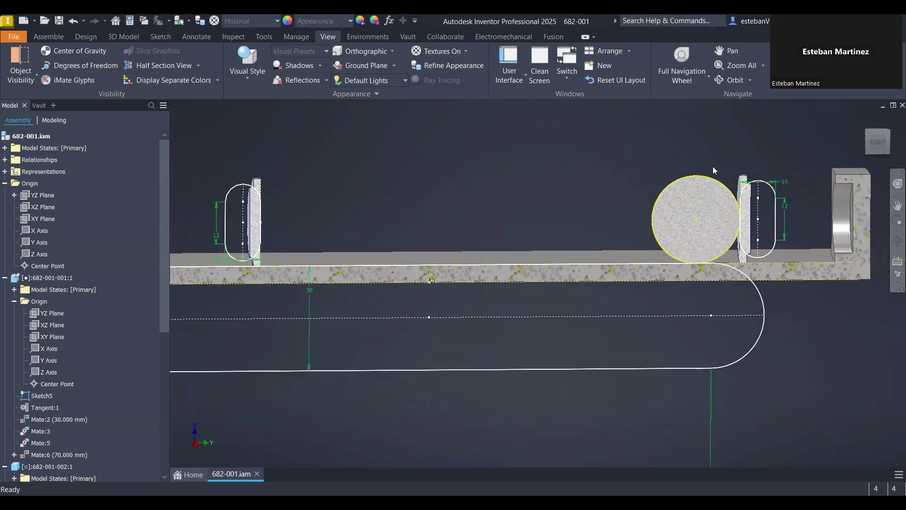
# - Open Sketch2 of the spring plate 682-001-003:1 touching the ball and examine its slot profile against the plate face
pyautogui.doubleClick(751, 189)
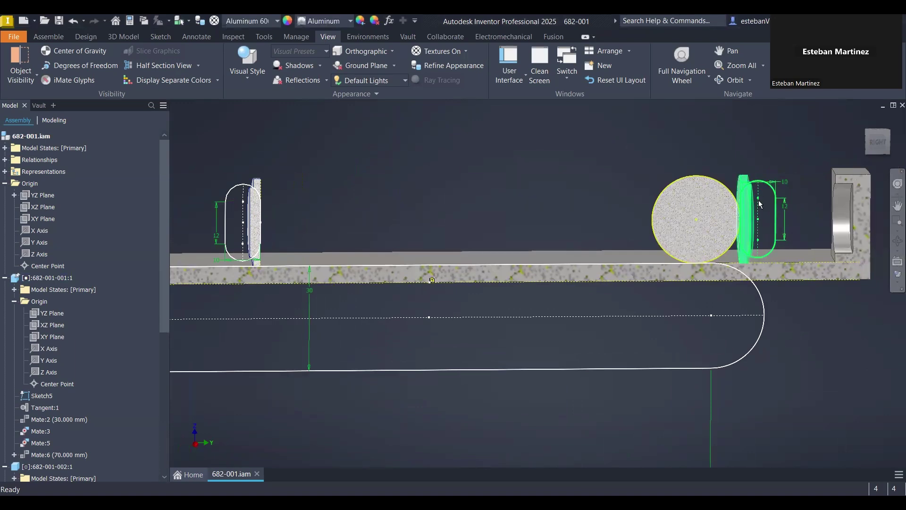
pyautogui.moveTo(699, 190); pyautogui.dragTo(576, 187, button='middle')
pyautogui.scroll(-5, 585, 198)
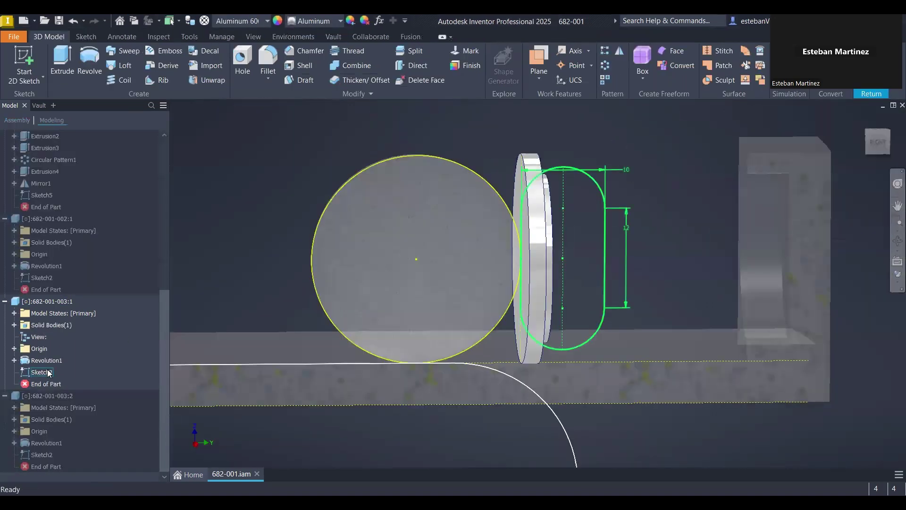
pyautogui.doubleClick(47, 373)
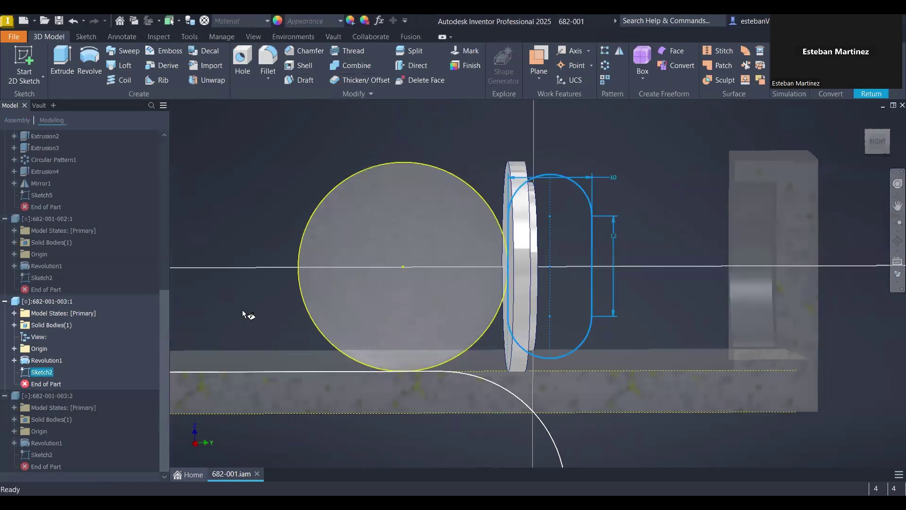
pyautogui.moveTo(463, 216)
pyautogui.keyDown('shift'); pyautogui.mouseDown(button='middle')
pyautogui.moveTo(490, 218)
pyautogui.moveTo(487, 189)
pyautogui.mouseUp(button='middle'); pyautogui.keyUp('shift')
pyautogui.scroll(-5, 486, 188)
pyautogui.scroll(8, 470, 189)
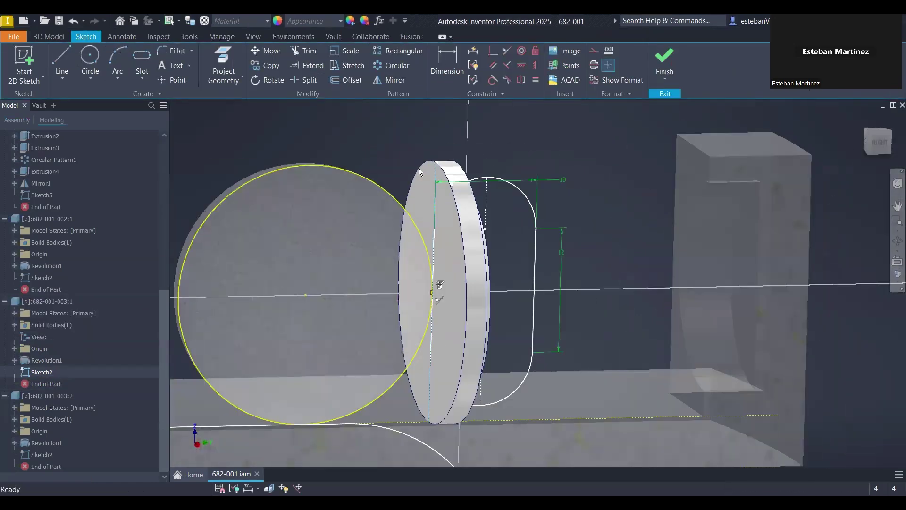
pyautogui.scroll(-3, 427, 208)
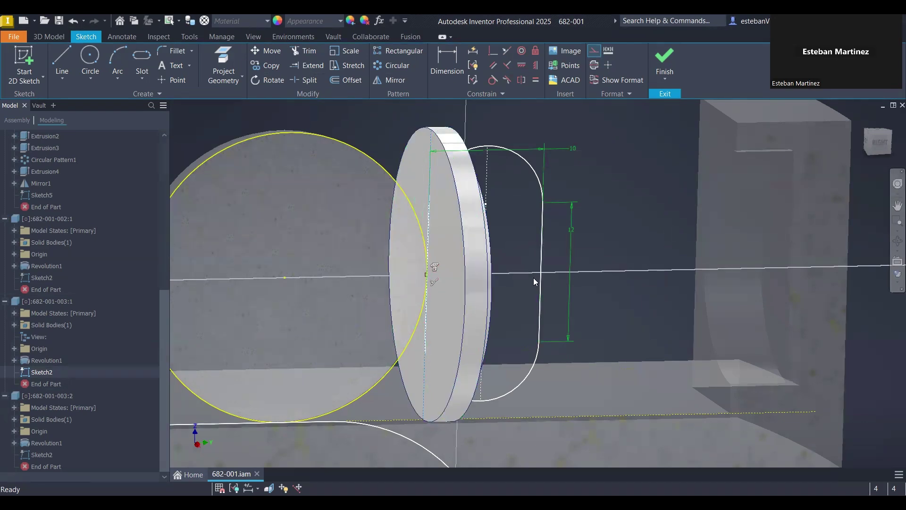
pyautogui.moveTo(533, 277); pyautogui.dragTo(637, 214, button='middle')
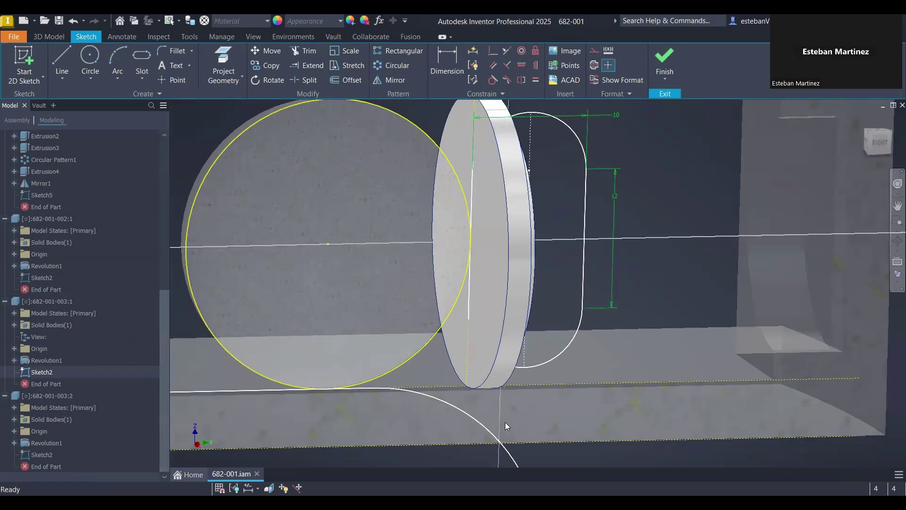
# - Finish the plate sketch and return to the top-level assembly
pyautogui.click(658, 60)
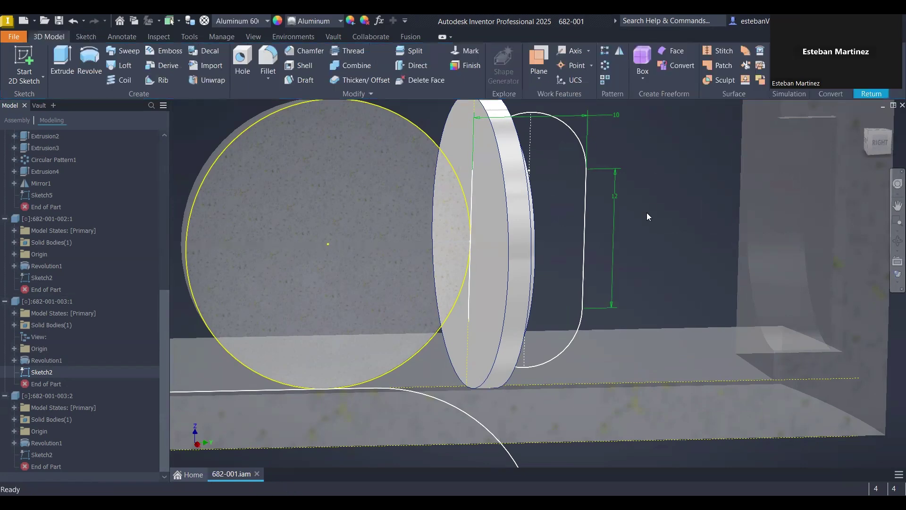
pyautogui.scroll(-5, 646, 212)
pyautogui.click(871, 93)
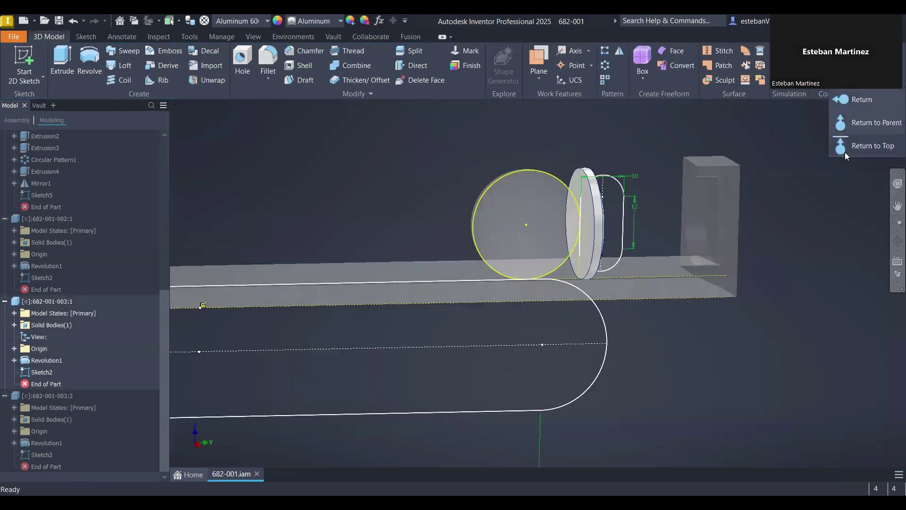
pyautogui.click(856, 147)
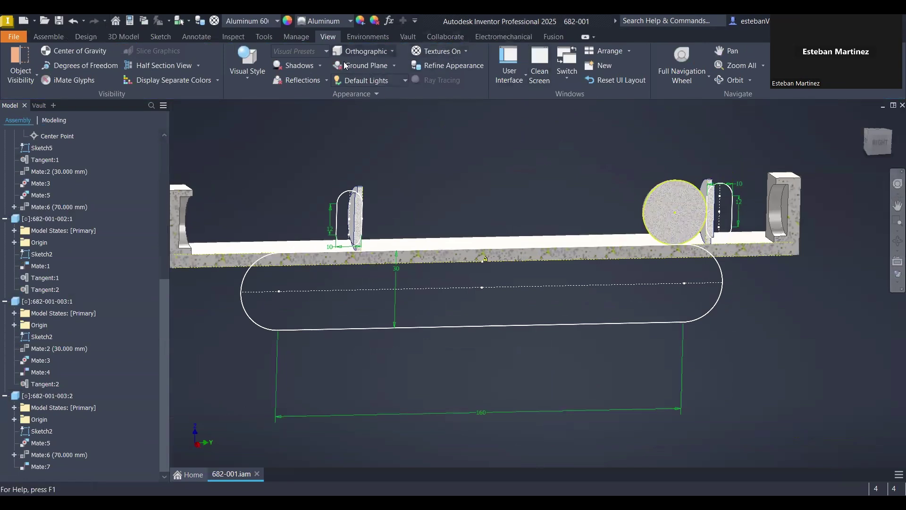
# - Enter the Dynamic Simulation environment for the assembly and turn the model to show the springs and ball
pyautogui.click(357, 36)
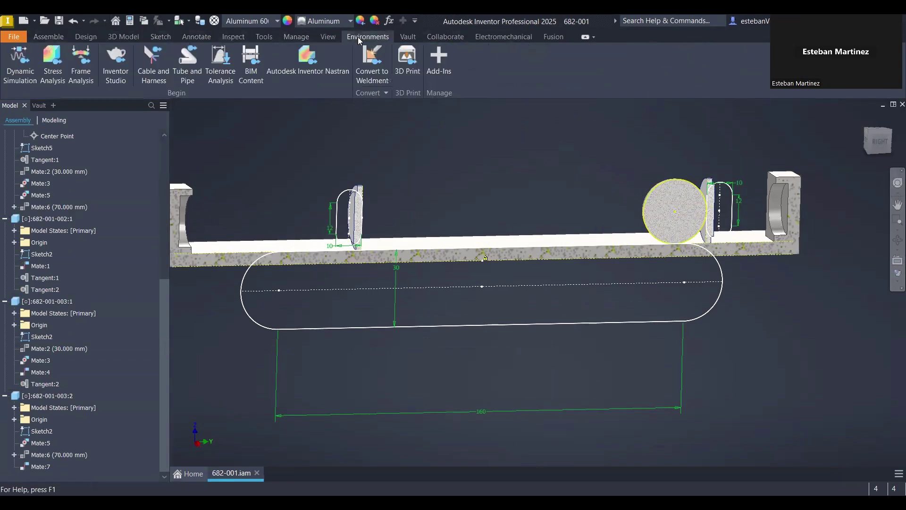
pyautogui.click(18, 58)
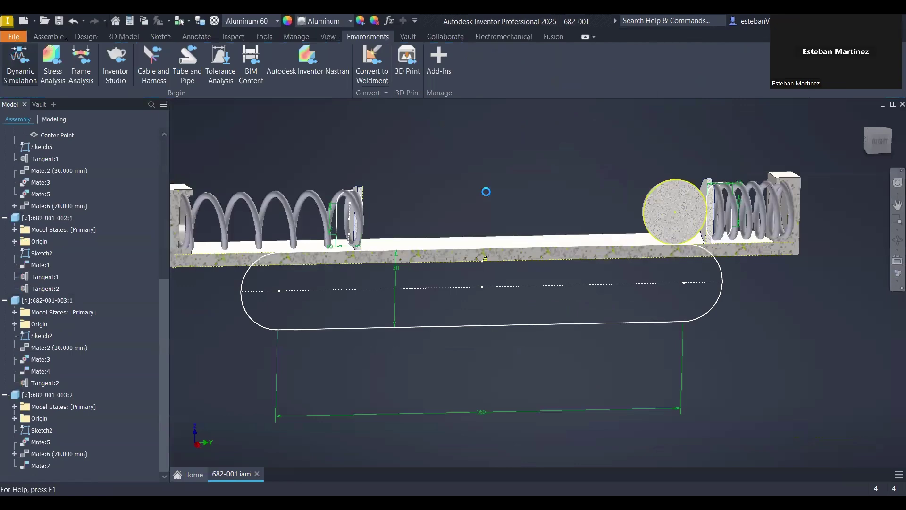
pyautogui.keyDown('shift'); pyautogui.moveTo(483, 184); pyautogui.dragTo(606, 221, button='middle'); pyautogui.keyUp('shift')
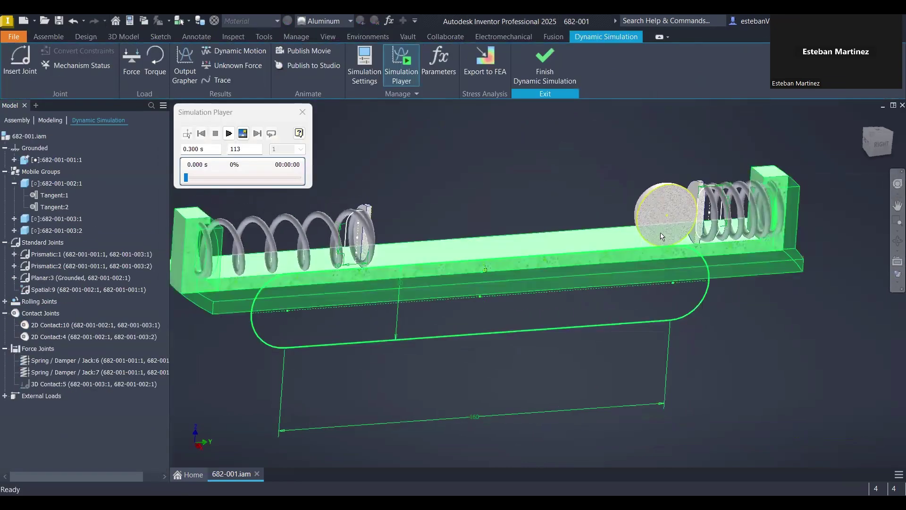
# - Open the 2D Contact:10 joint for editing and inspect its first and second loop curve selections
pyautogui.click(54, 325)
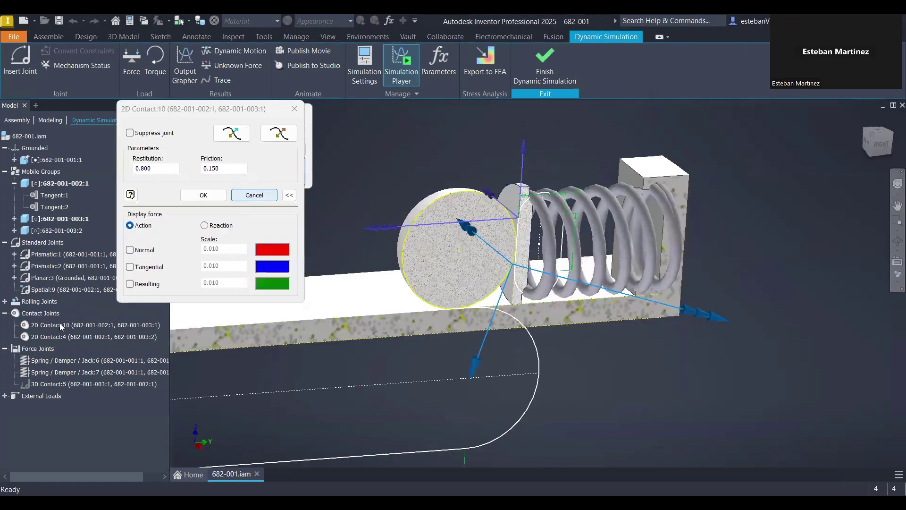
pyautogui.press('Escape')
pyautogui.click(60, 324)
pyautogui.rightClick(60, 323)
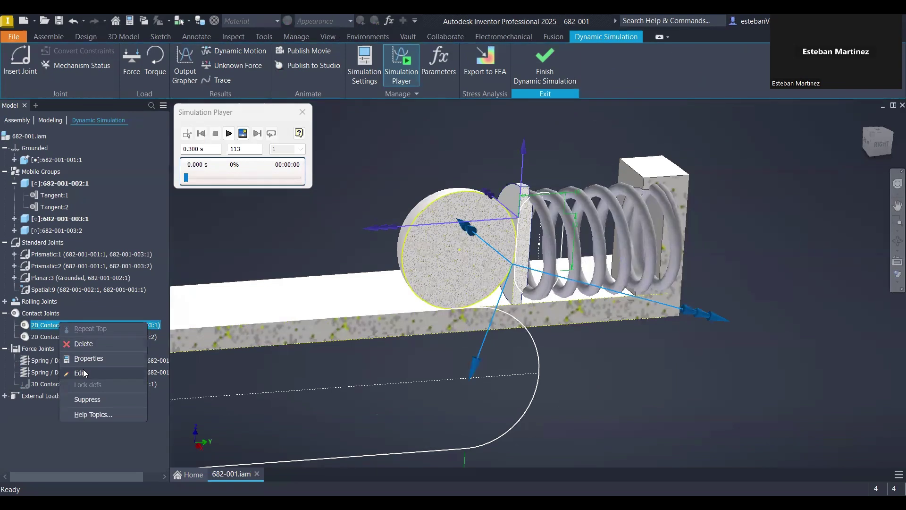
pyautogui.click(80, 373)
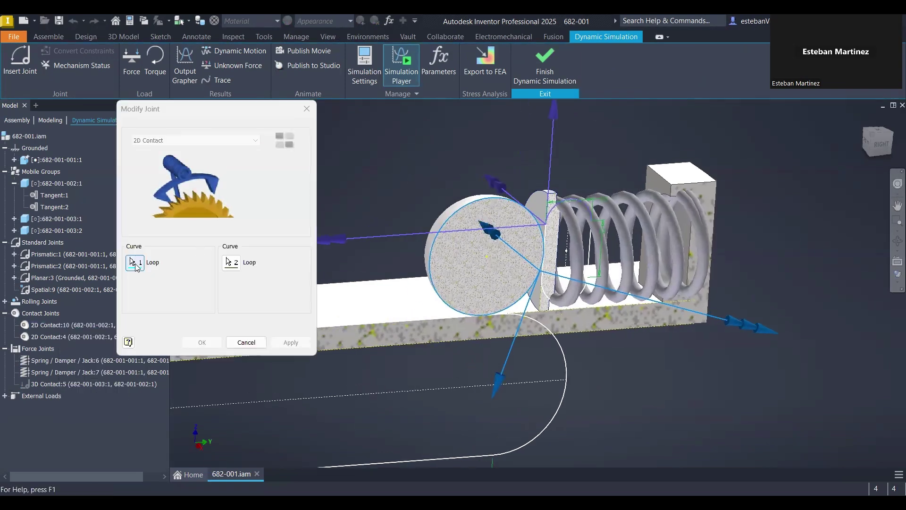
pyautogui.click(412, 205)
pyautogui.click(231, 262)
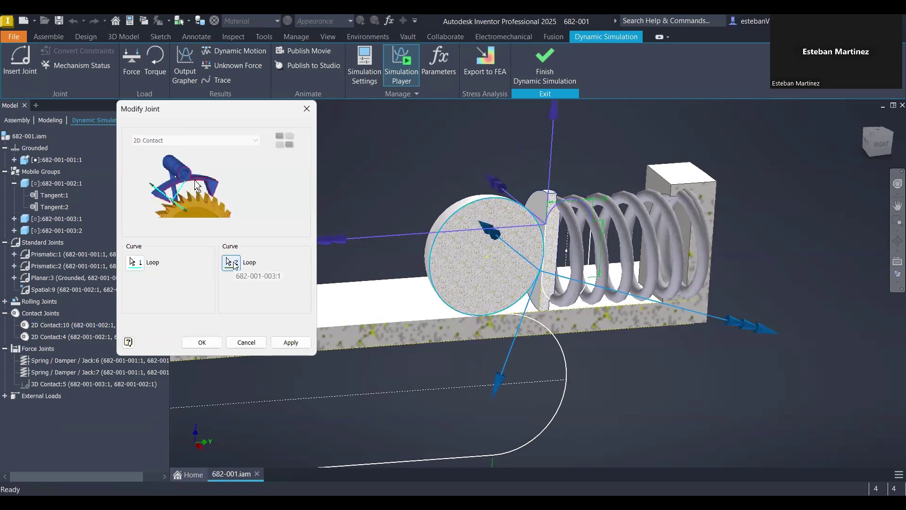
# - Compare the joint's second loop with the plate's sketch profile, discard the joint edit and inspect the contact between ball and plate
pyautogui.scroll(-3, 608, 214)
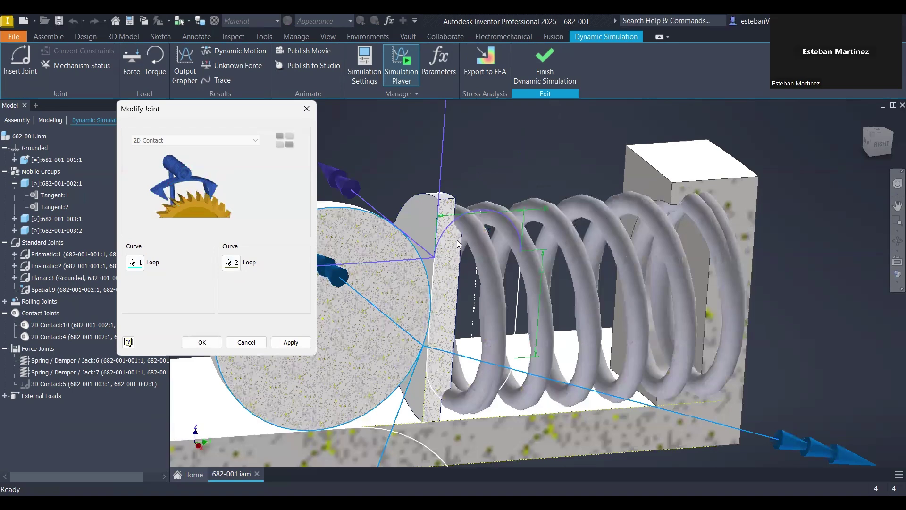
pyautogui.scroll(-2, 456, 241)
pyautogui.scroll(-2, 469, 191)
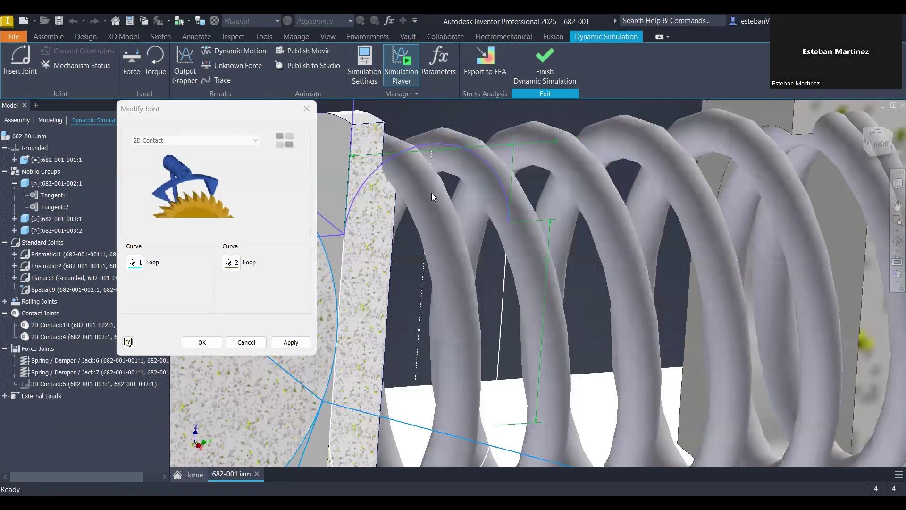
pyautogui.scroll(3, 432, 219)
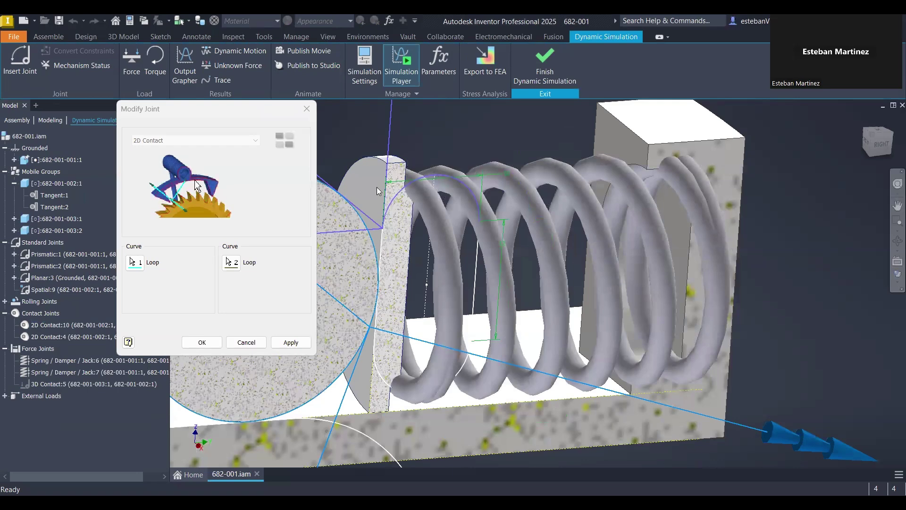
pyautogui.moveTo(391, 213); pyautogui.dragTo(445, 199, button='middle')
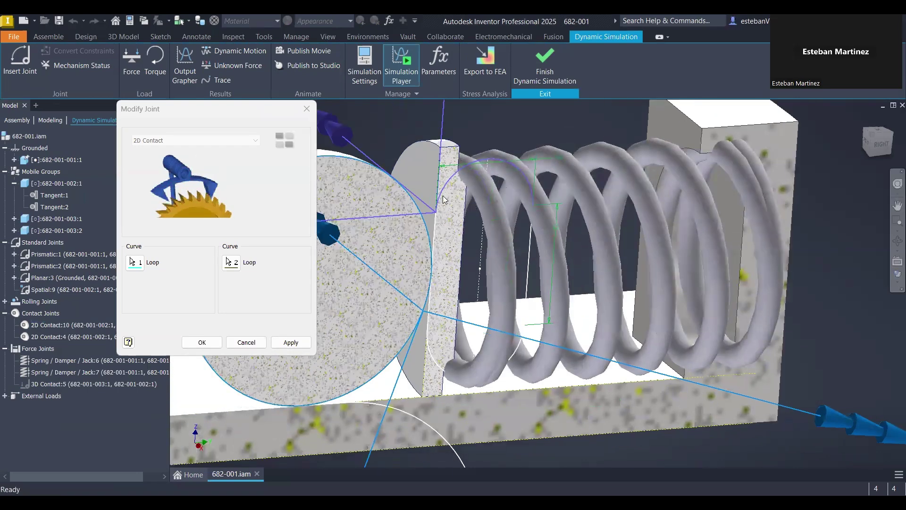
pyautogui.click(284, 343)
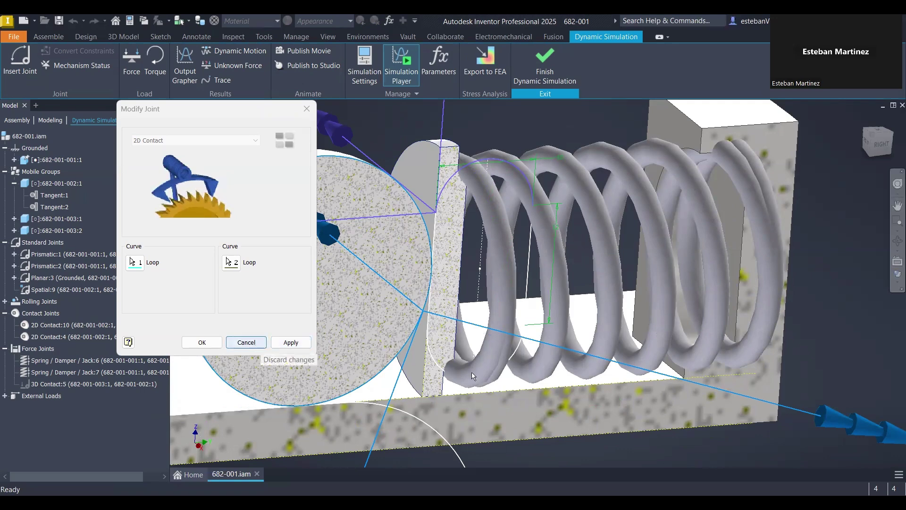
pyautogui.click(246, 342)
pyautogui.scroll(5, 433, 372)
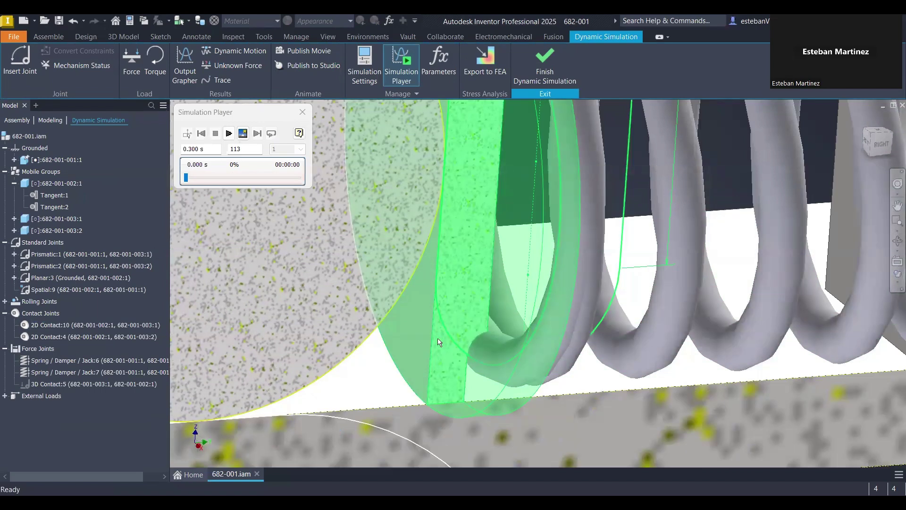
pyautogui.scroll(-5, 460, 317)
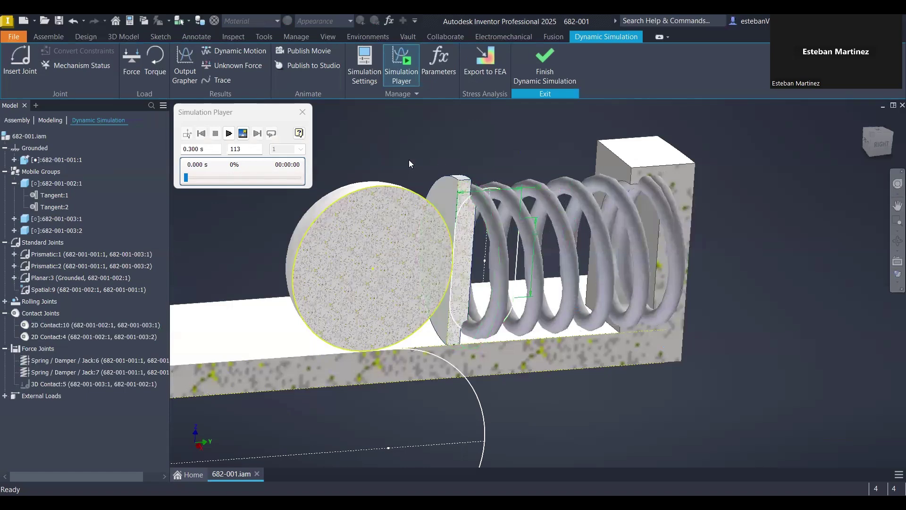
pyautogui.moveTo(390, 149); pyautogui.dragTo(495, 143, button='middle')
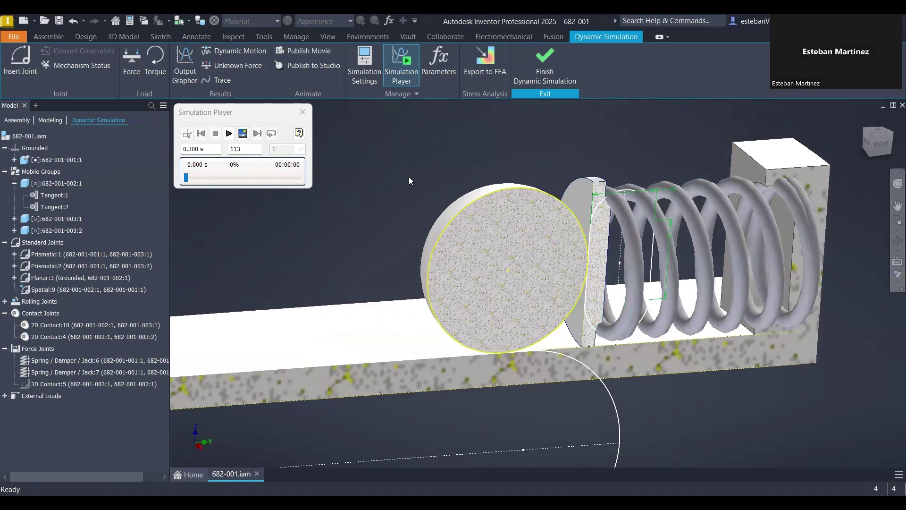
# - Run the 0.3 s dynamic simulation with the whole assembly in view and inspect the ball close up
pyautogui.scroll(-3, 409, 176)
pyautogui.moveTo(408, 176)
pyautogui.mouseDown(button='middle')
pyautogui.moveTo(419, 186)
pyautogui.moveTo(487, 191)
pyautogui.moveTo(501, 208)
pyautogui.moveTo(514, 203)
pyautogui.mouseUp(button='middle')
pyautogui.scroll(-5, 454, 200)
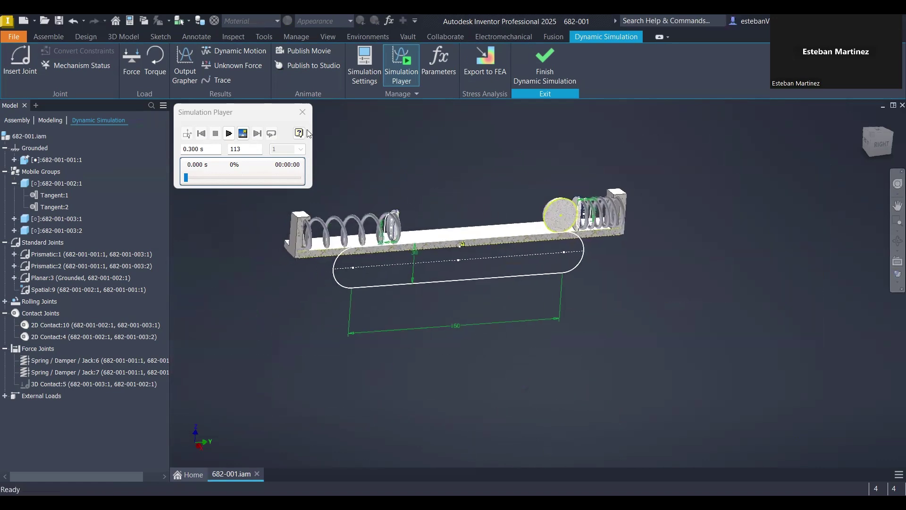
pyautogui.scroll(3, 416, 206)
pyautogui.moveTo(416, 207); pyautogui.dragTo(461, 197, button='middle')
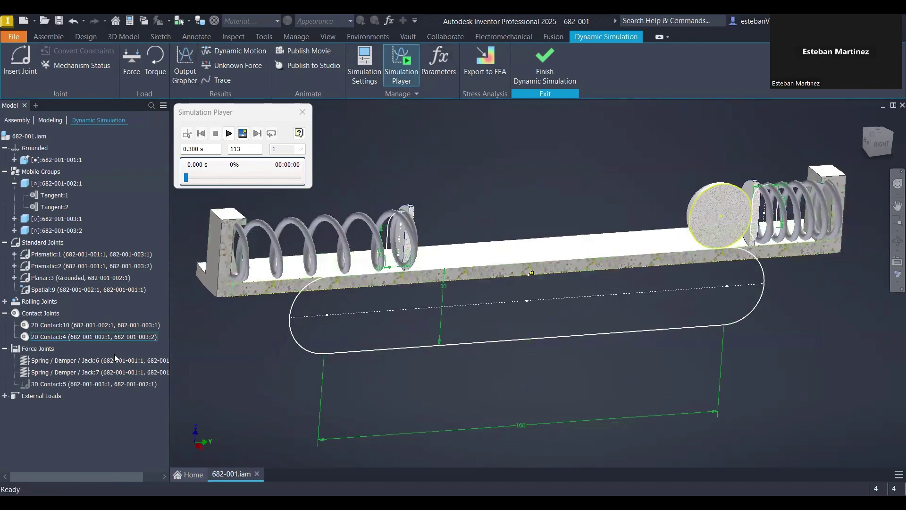
pyautogui.click(229, 134)
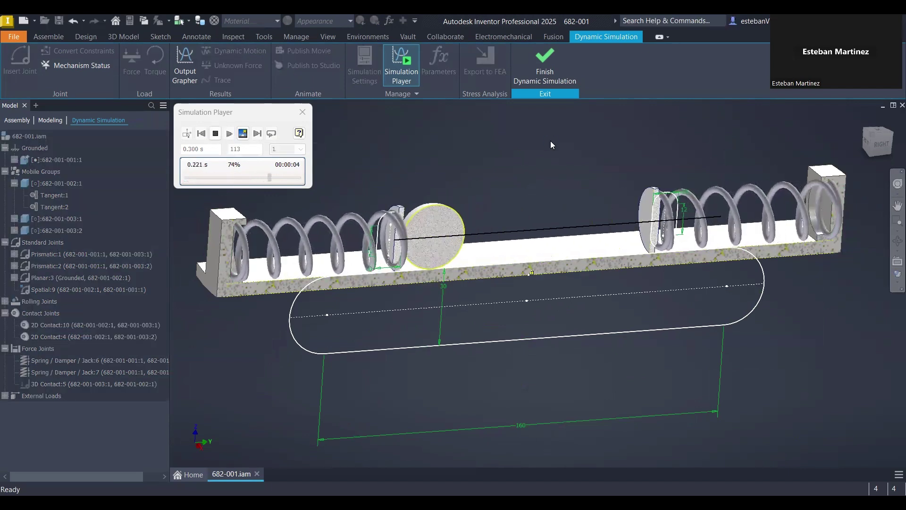
pyautogui.scroll(3, 588, 209)
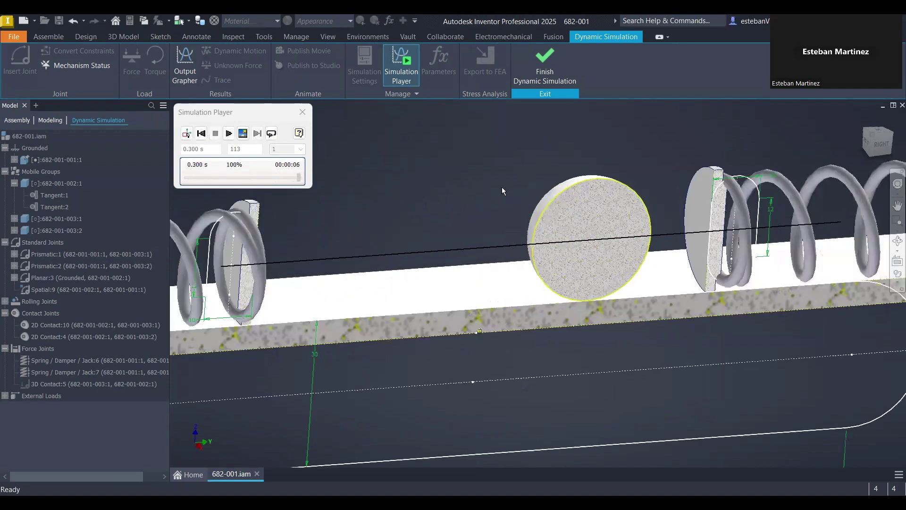
pyautogui.scroll(6, 475, 179)
pyautogui.scroll(-3, 460, 177)
pyautogui.moveTo(463, 181); pyautogui.dragTo(397, 133, button='middle')
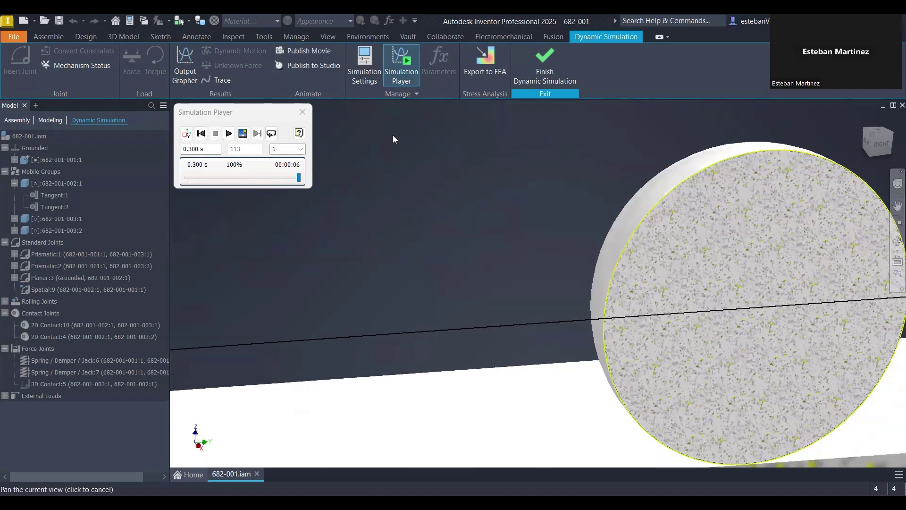
# - Replay the simulation from the start to watch the spring plate push the ball, and return to construction mode
pyautogui.click(205, 134)
pyautogui.scroll(-5, 337, 175)
pyautogui.scroll(3, 479, 178)
pyautogui.moveTo(752, 197); pyautogui.dragTo(707, 206, button='middle')
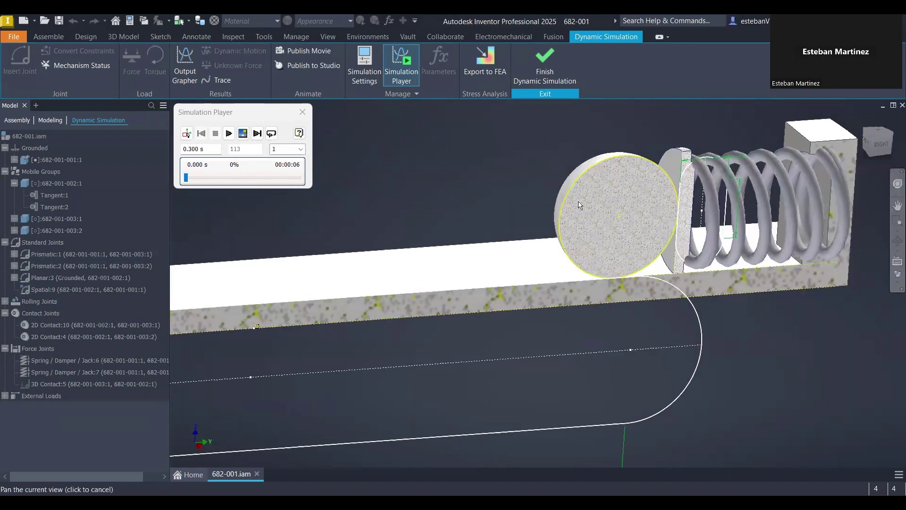
pyautogui.click(229, 133)
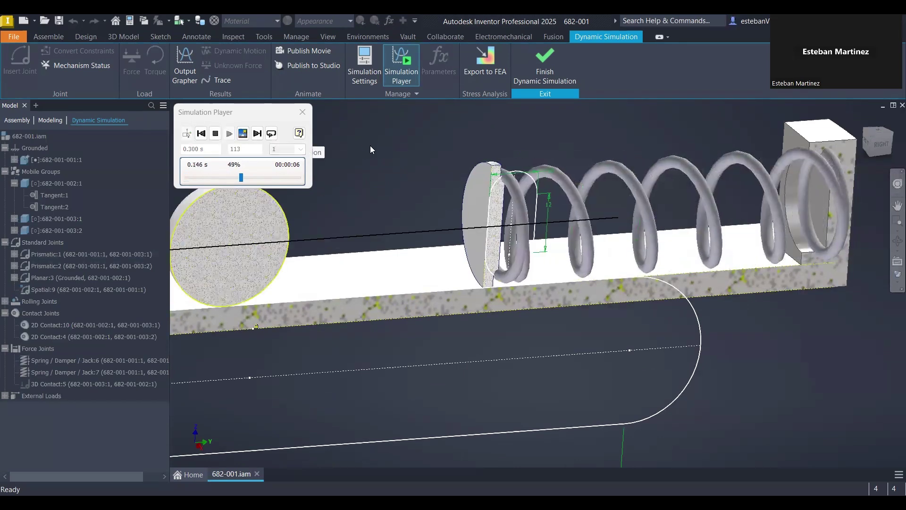
pyautogui.scroll(-3, 381, 147)
pyautogui.scroll(4, 381, 147)
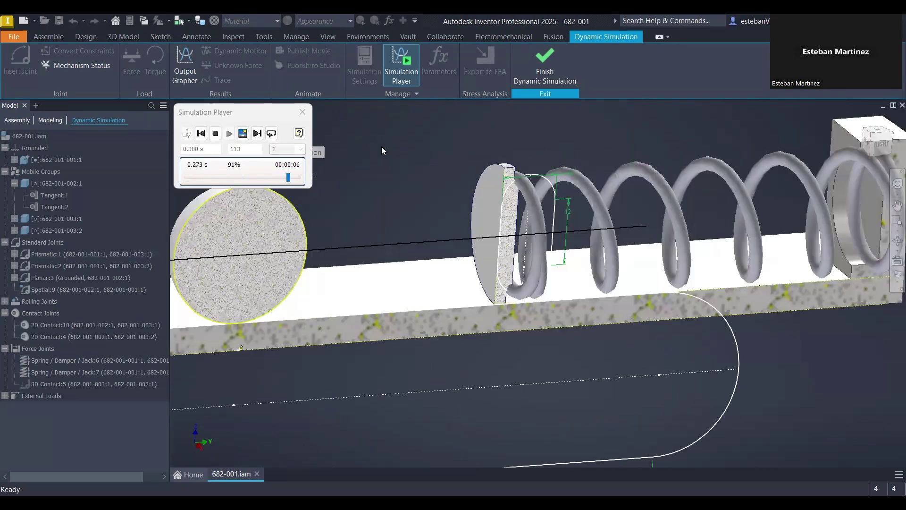
pyautogui.scroll(-5, 396, 145)
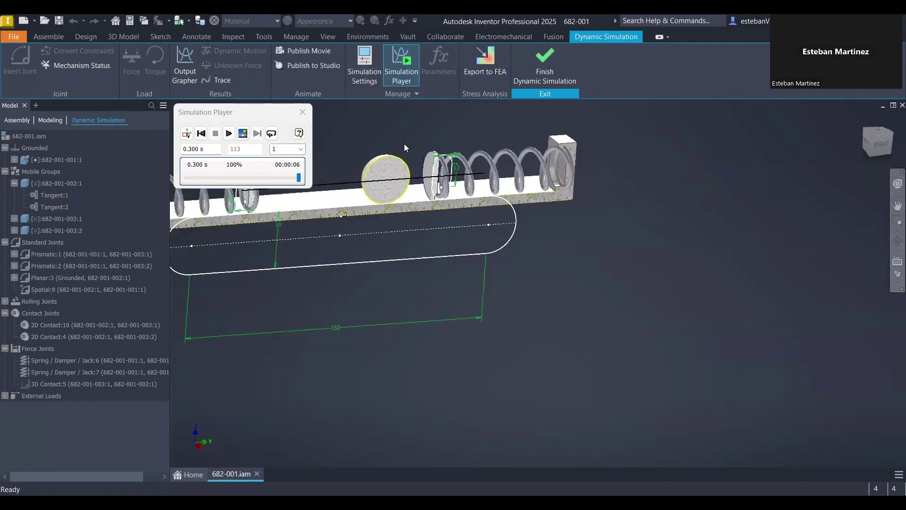
pyautogui.moveTo(404, 144); pyautogui.dragTo(423, 182, button='middle')
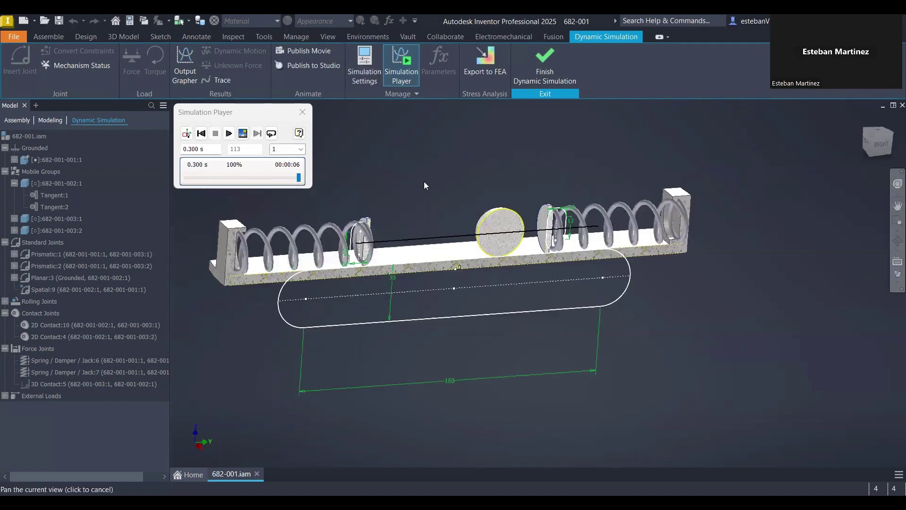
pyautogui.click(187, 134)
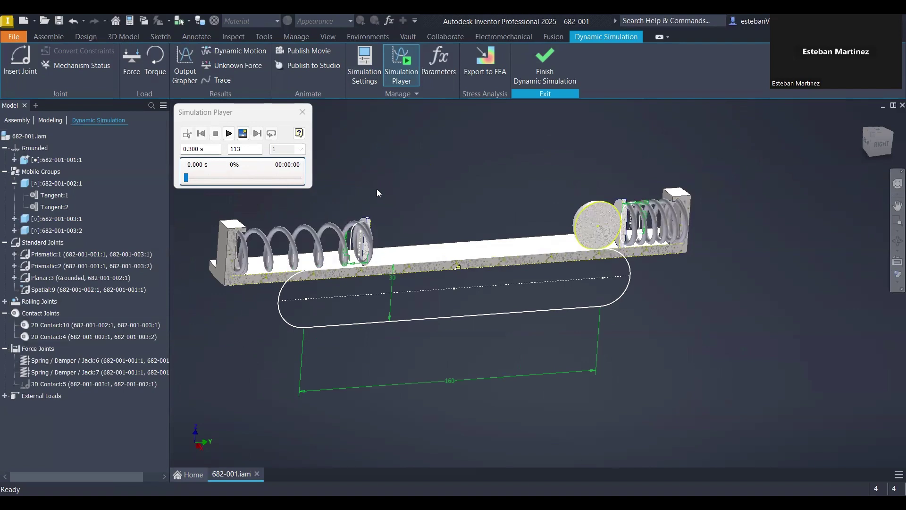
# - Highlight the 2D Contact:10 and 2D Contact:4 joints to see which ball and spring-plate components they relate
pyautogui.moveTo(380, 187); pyautogui.dragTo(401, 196, button='middle')
pyautogui.scroll(3, 431, 209)
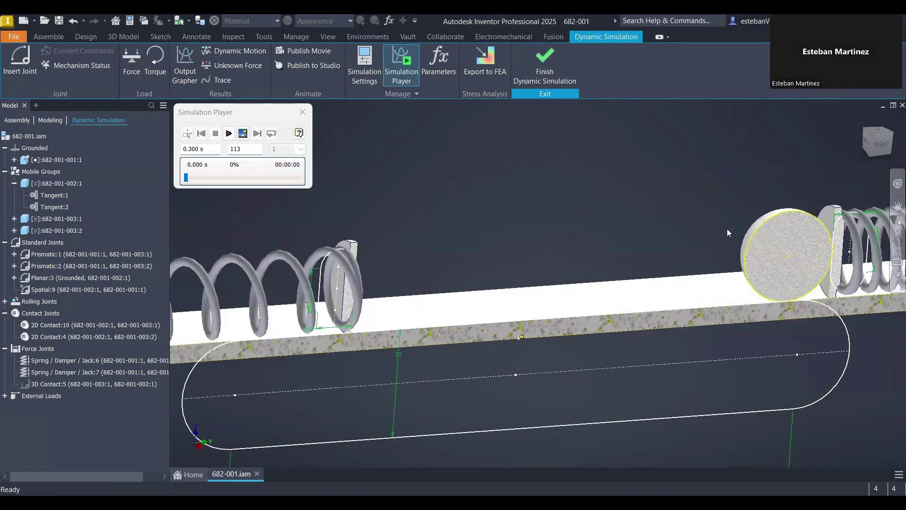
pyautogui.moveTo(727, 230); pyautogui.dragTo(722, 219, button='middle')
pyautogui.scroll(-3, 529, 229)
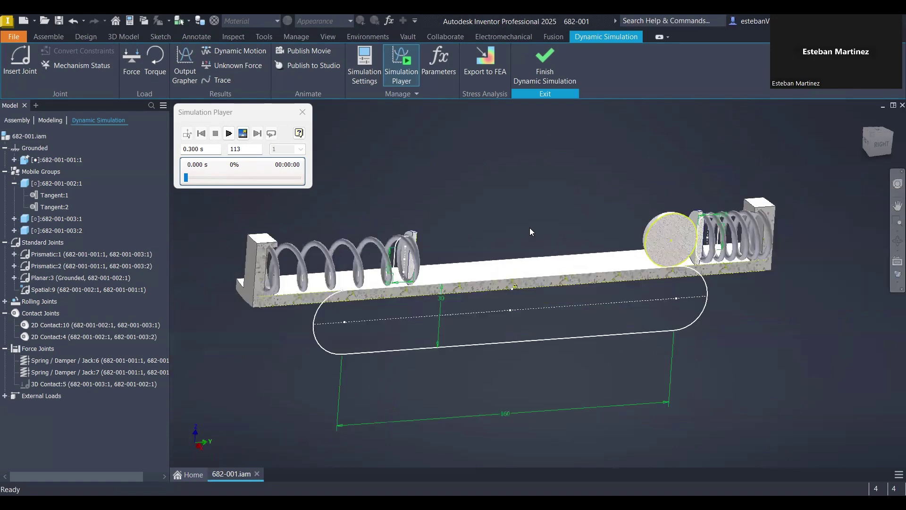
pyautogui.click(69, 326)
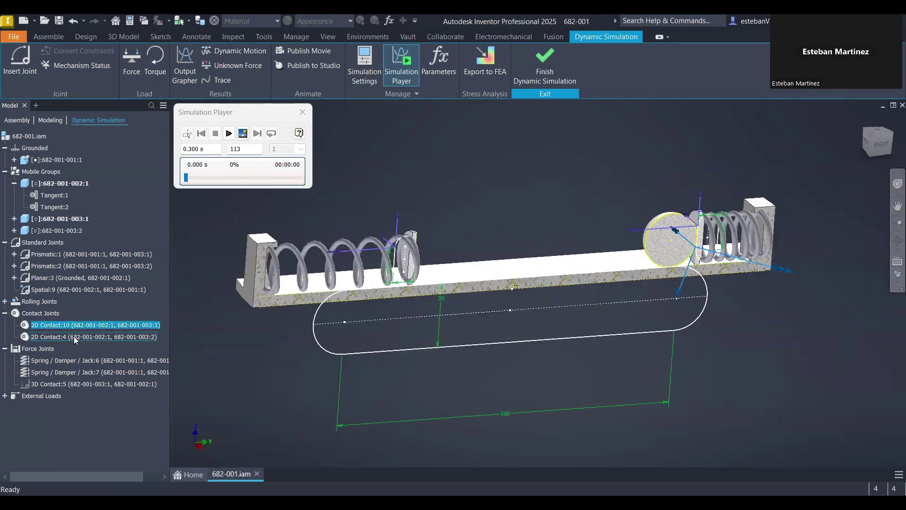
pyautogui.click(73, 338)
pyautogui.click(96, 316)
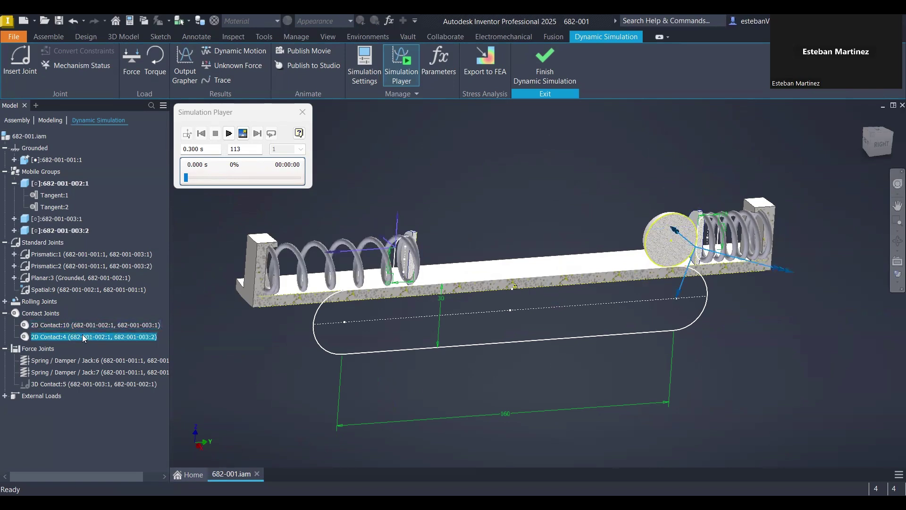
pyautogui.rightClick(83, 337)
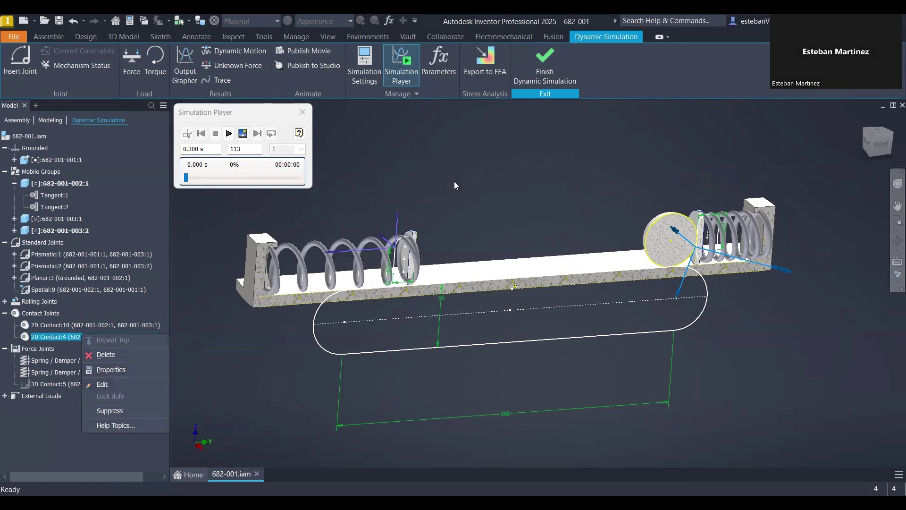
# - Examine the spring plates, the ball and the slot-shaped sketch profile of the base plate in the model
pyautogui.scroll(3, 429, 244)
pyautogui.click(398, 255)
pyautogui.scroll(-4, 520, 216)
pyautogui.scroll(5, 540, 217)
pyautogui.scroll(-5, 440, 212)
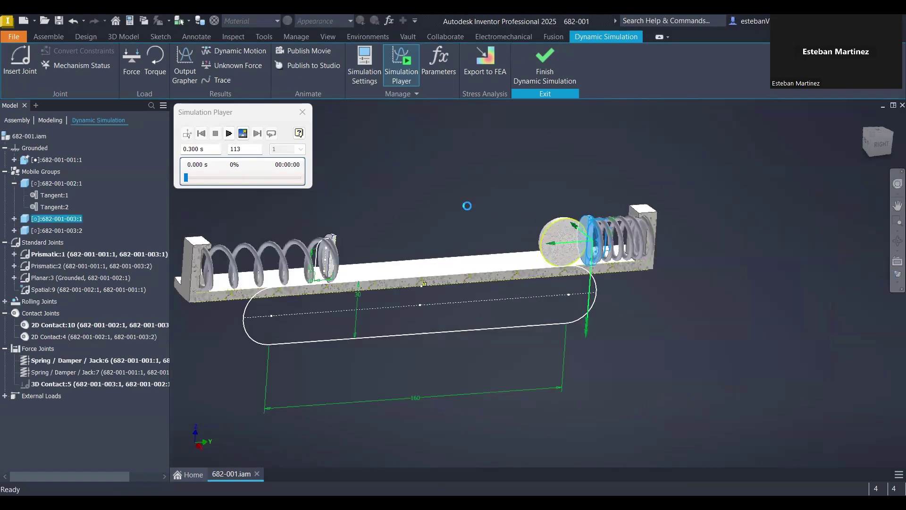
pyautogui.scroll(1, 450, 228)
pyautogui.scroll(2, 450, 228)
pyautogui.scroll(2, 501, 192)
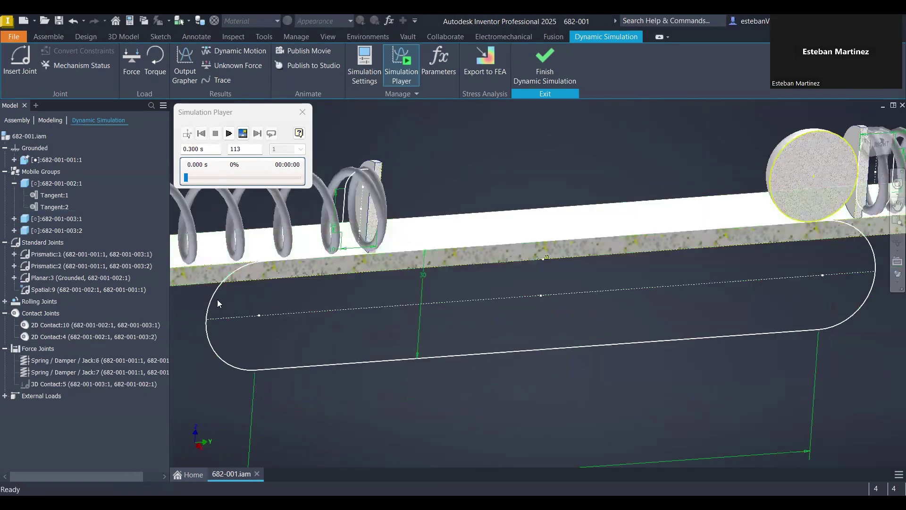
pyautogui.scroll(-3, 403, 340)
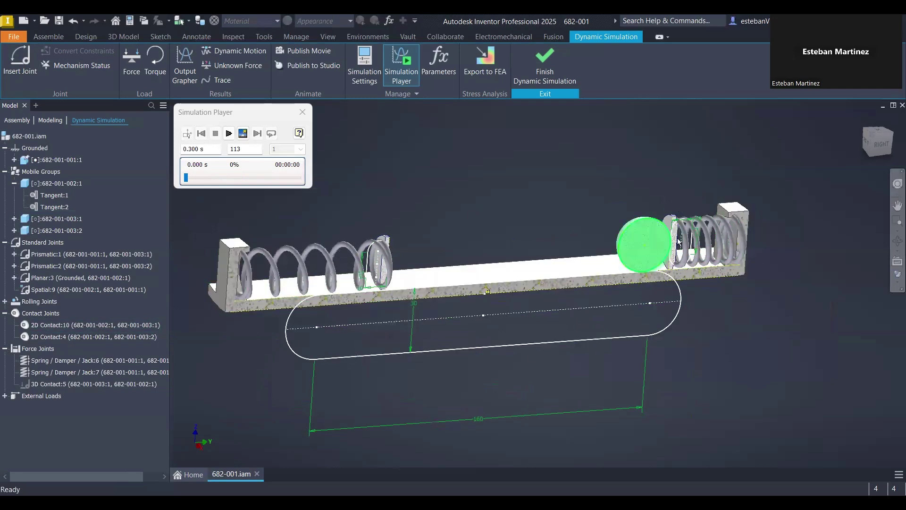
# - Suppress the Rolling: Cylinder on Plane 2C:8 joint between the base plate and the ball
pyautogui.rightClick(42, 302)
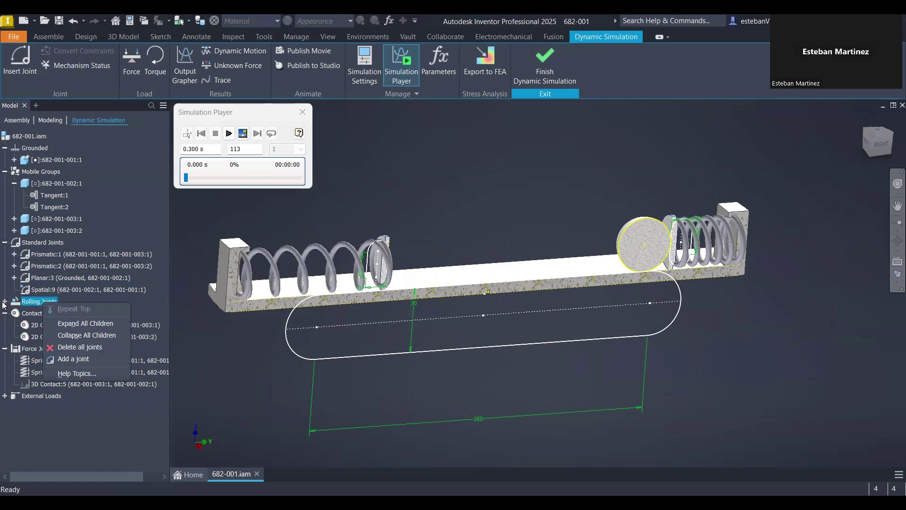
pyautogui.click(5, 301)
pyautogui.click(5, 301)
pyautogui.click(40, 313)
pyautogui.rightClick(41, 313)
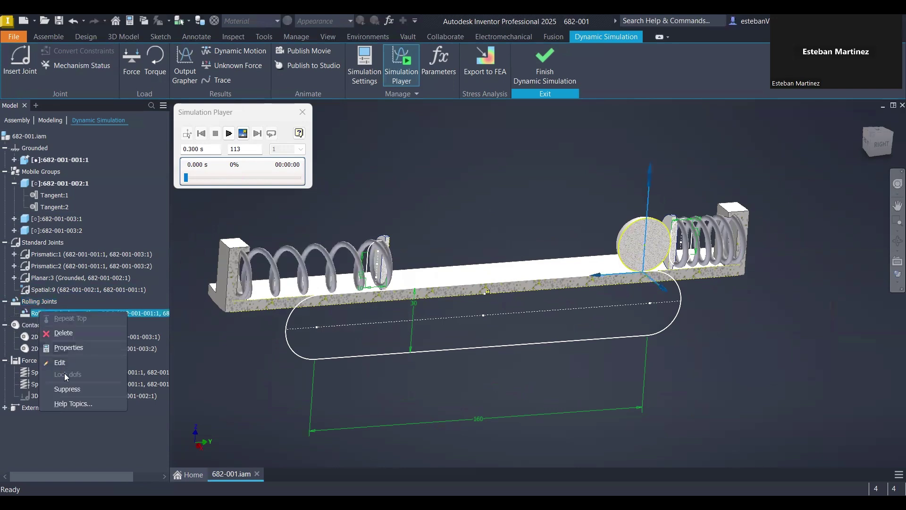
pyautogui.click(67, 389)
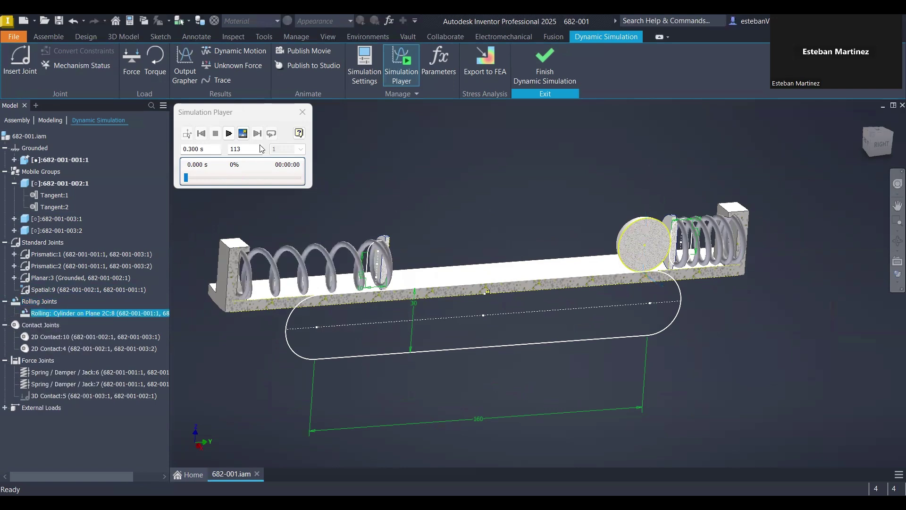
pyautogui.press('Escape')
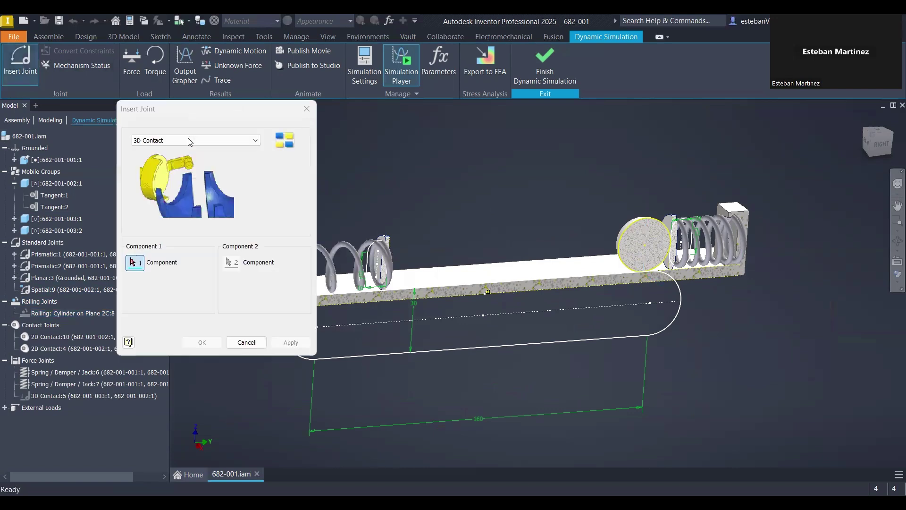
# - Insert a 2D Contact joint between the ball's circular profile and the lower line of the base plate's slot-shaped sketch
pyautogui.click(188, 141)
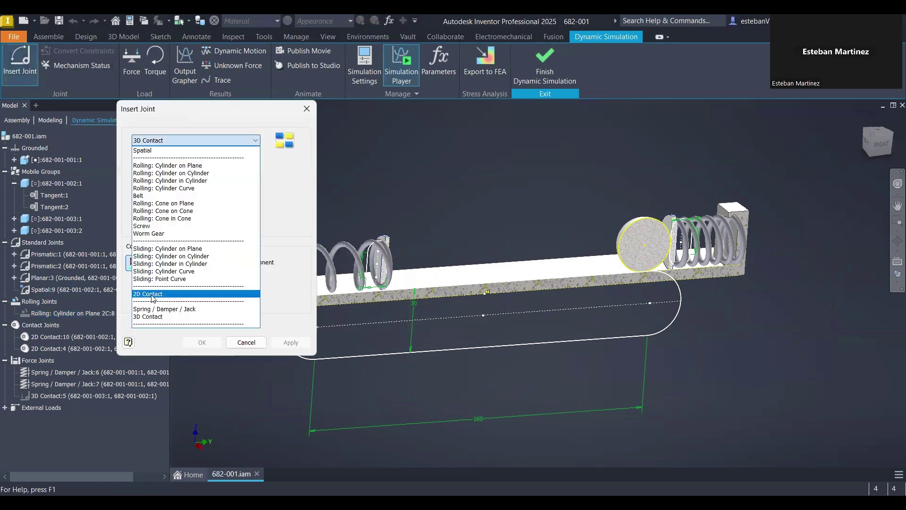
pyautogui.click(151, 294)
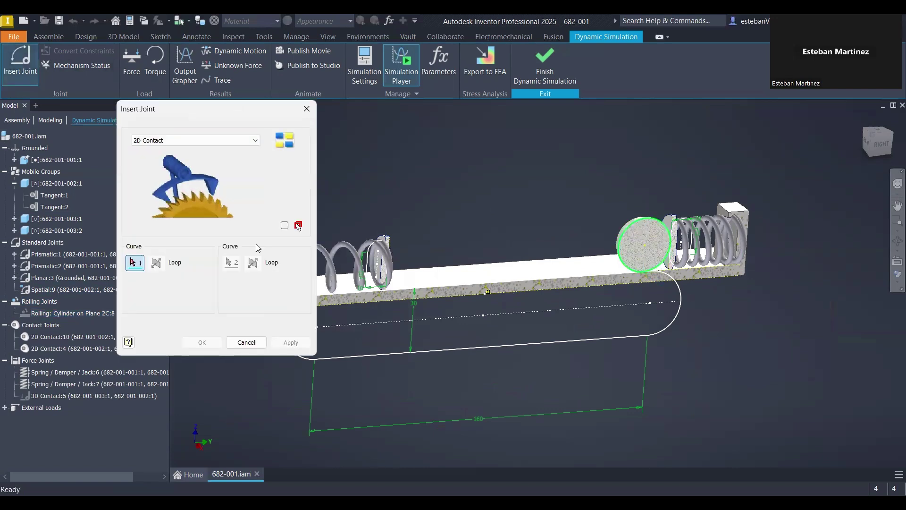
pyautogui.click(232, 261)
pyautogui.click(543, 342)
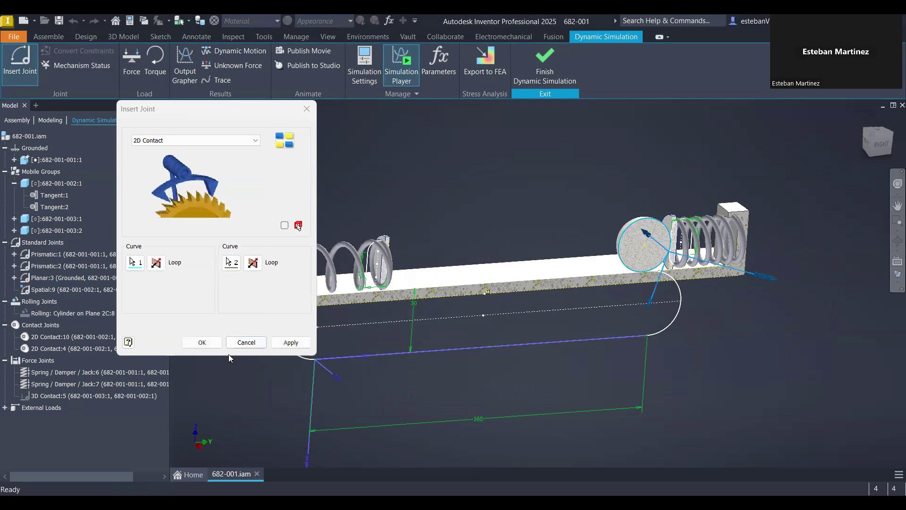
pyautogui.press('Return')
# - Run the simulation with the ball in 2D contact with the base plate and return to construction mode
pyautogui.scroll(4, 556, 234)
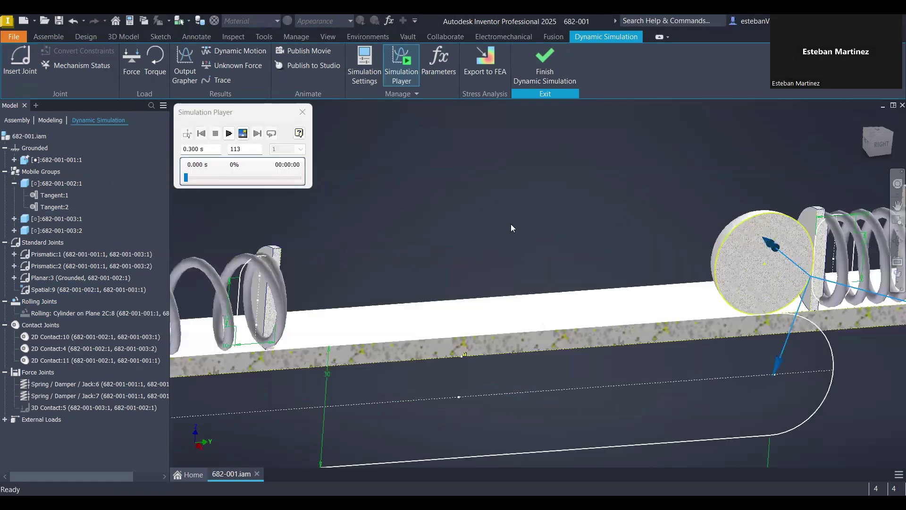
pyautogui.click(228, 133)
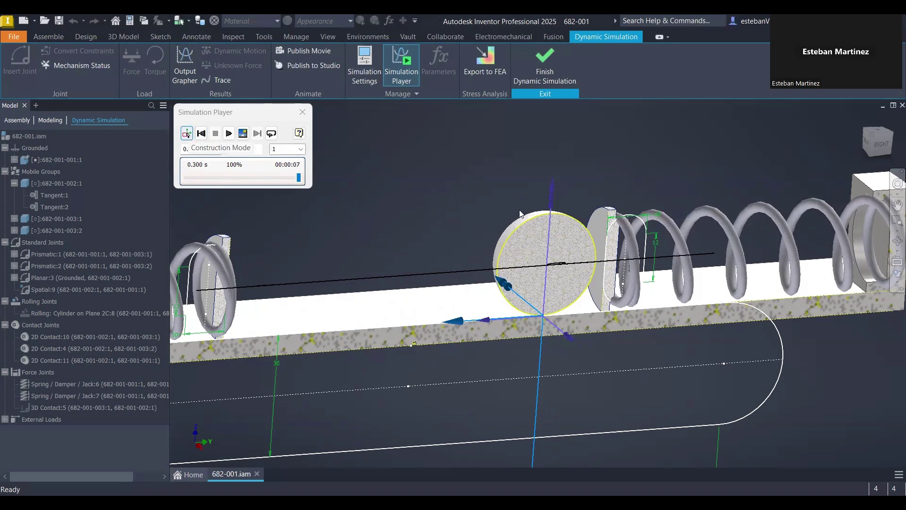
pyautogui.click(186, 133)
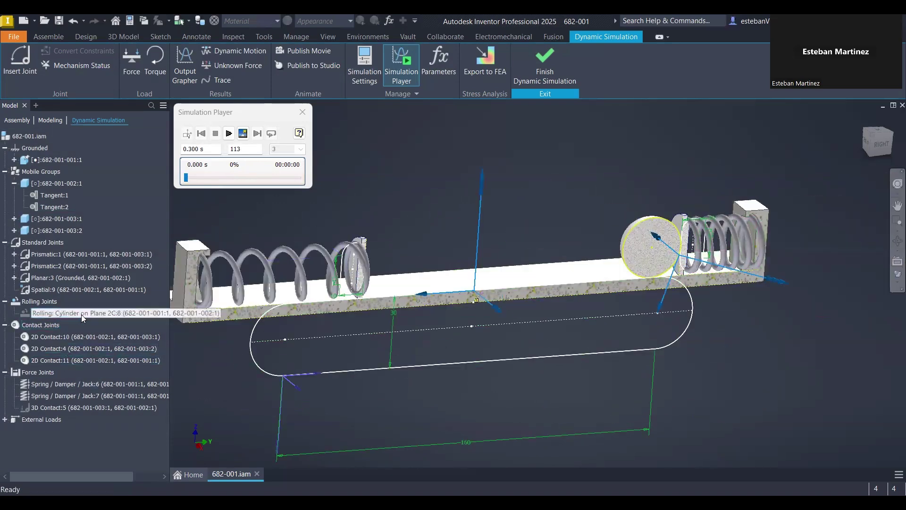
# - Delete the 2D Contact:11 joint between the ball and the base plate
pyautogui.rightClick(63, 408)
pyautogui.click(60, 354)
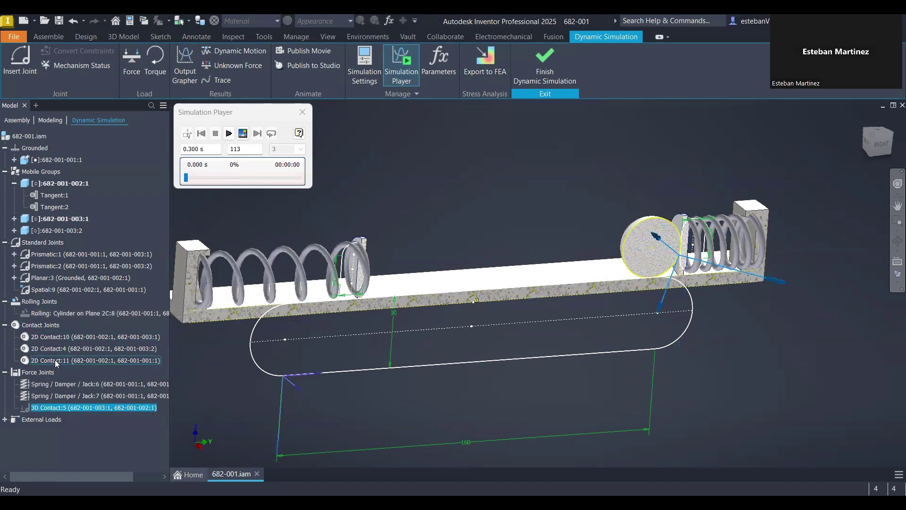
pyautogui.rightClick(55, 361)
pyautogui.click(78, 380)
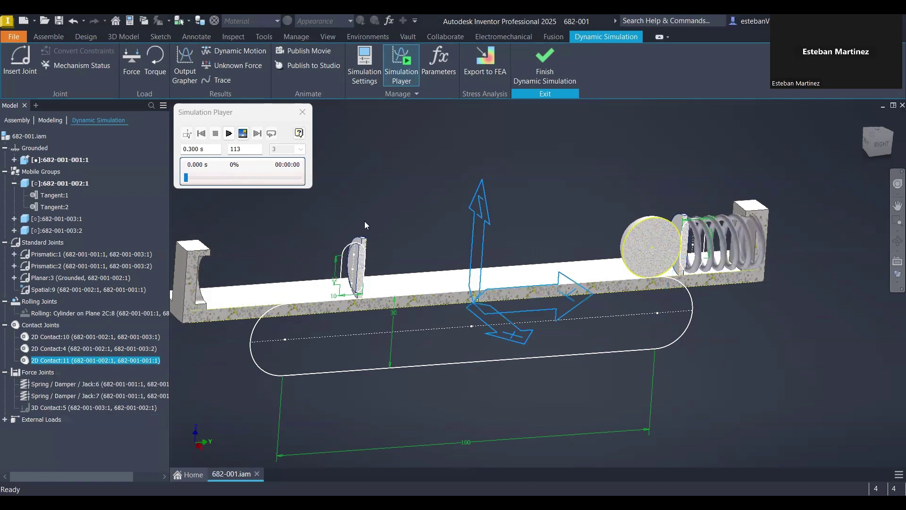
# - Unsuppress the Rolling: Cylinder on Plane 2C:8 joint and check its general properties
pyautogui.rightClick(61, 313)
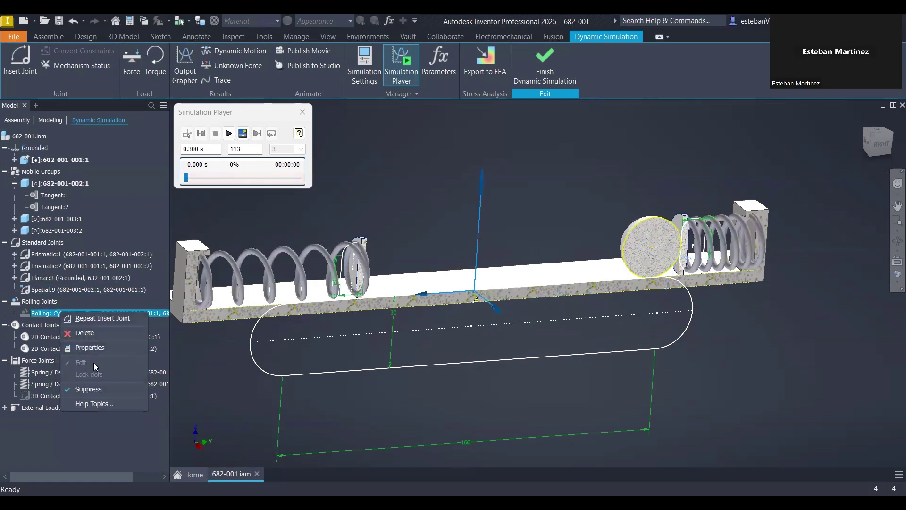
pyautogui.click(89, 384)
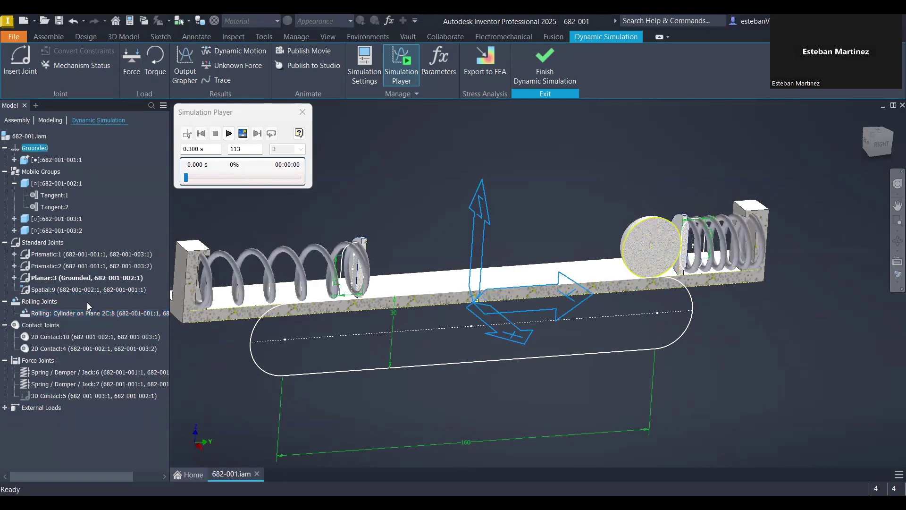
pyautogui.doubleClick(69, 312)
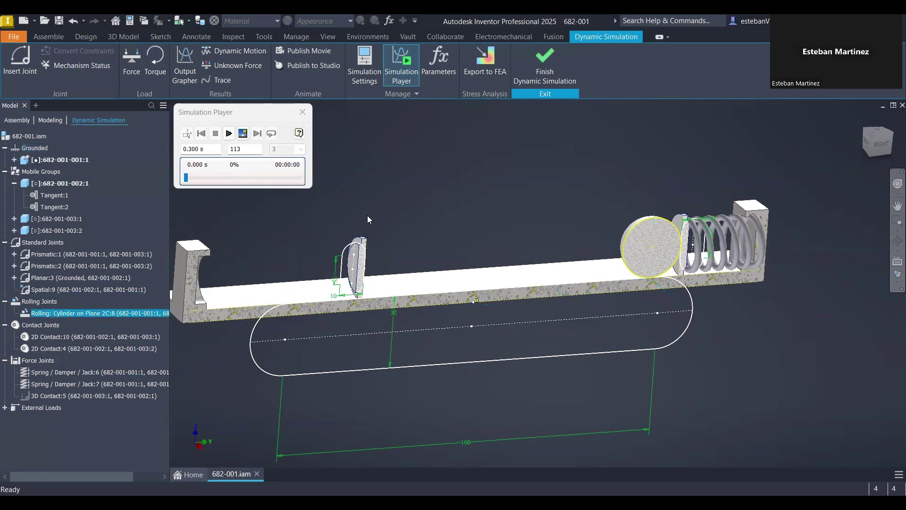
pyautogui.click(356, 292)
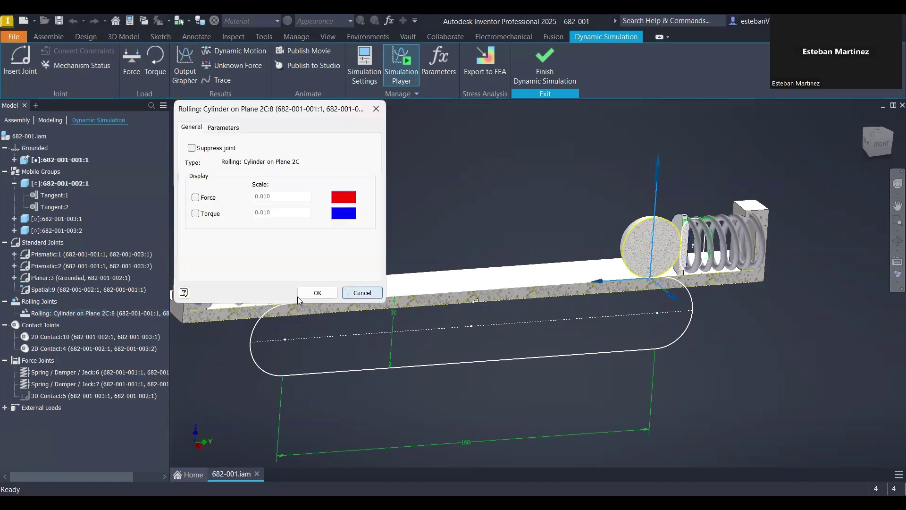
# - Start a Rolling: Cylinder on Plane joint and assign the top face of the base plate as its plane
pyautogui.press('Escape')
pyautogui.rightClick(71, 315)
pyautogui.click(89, 356)
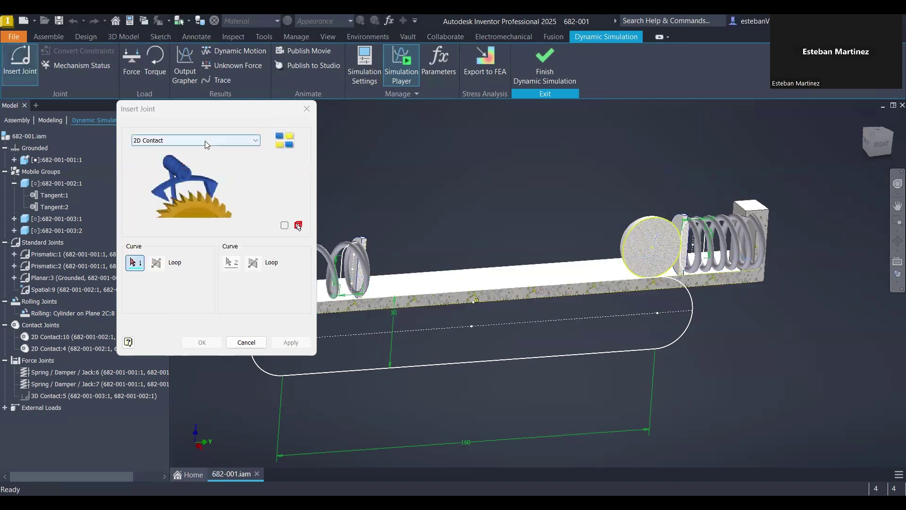
pyautogui.click(205, 140)
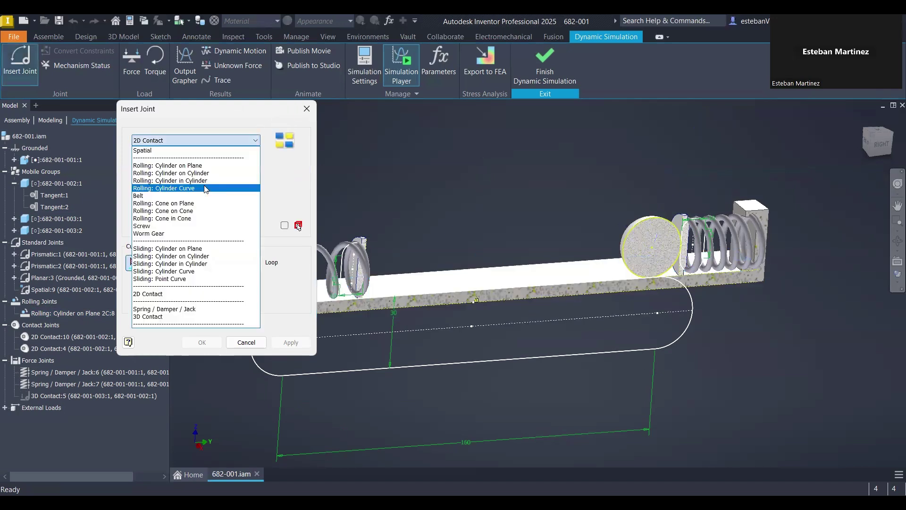
pyautogui.click(184, 165)
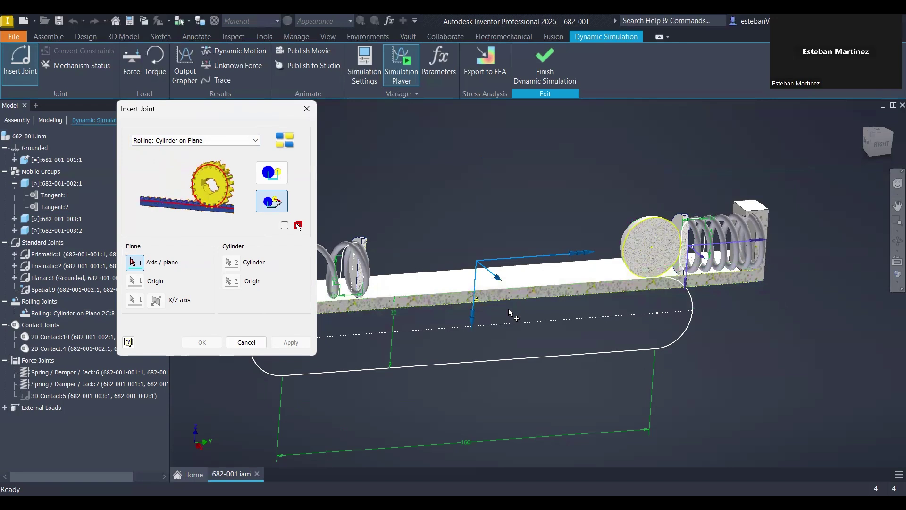
pyautogui.moveTo(405, 281); pyautogui.dragTo(420, 277, button='middle')
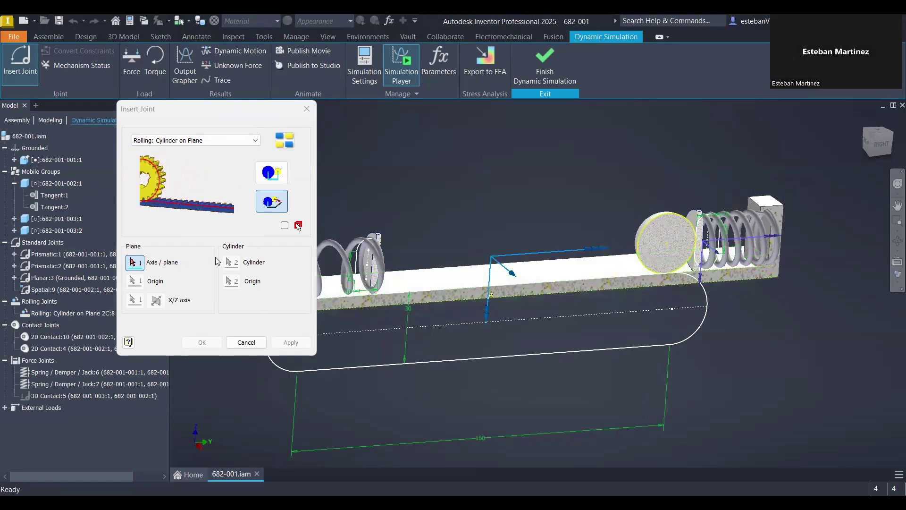
pyautogui.click(461, 285)
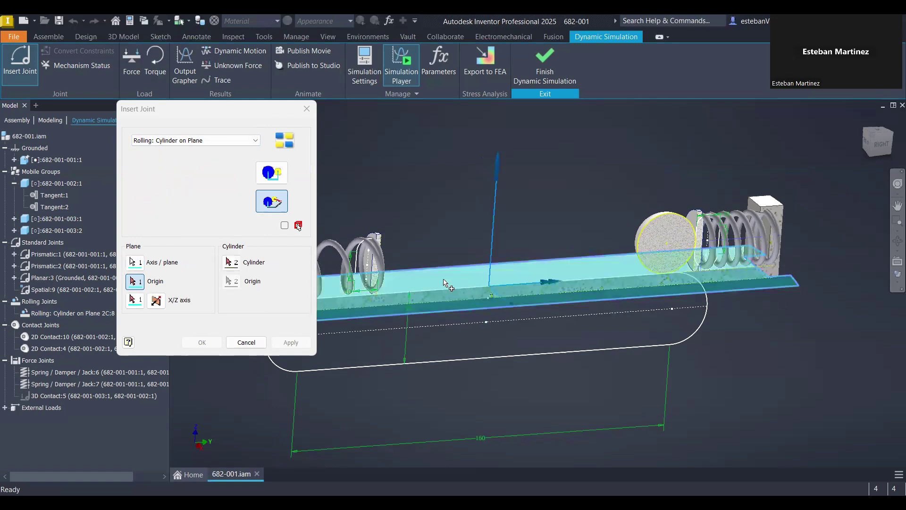
# - Assign the ball's circular profile as the rolling joint's cylinder, and discard the joint without creating it
pyautogui.click(231, 262)
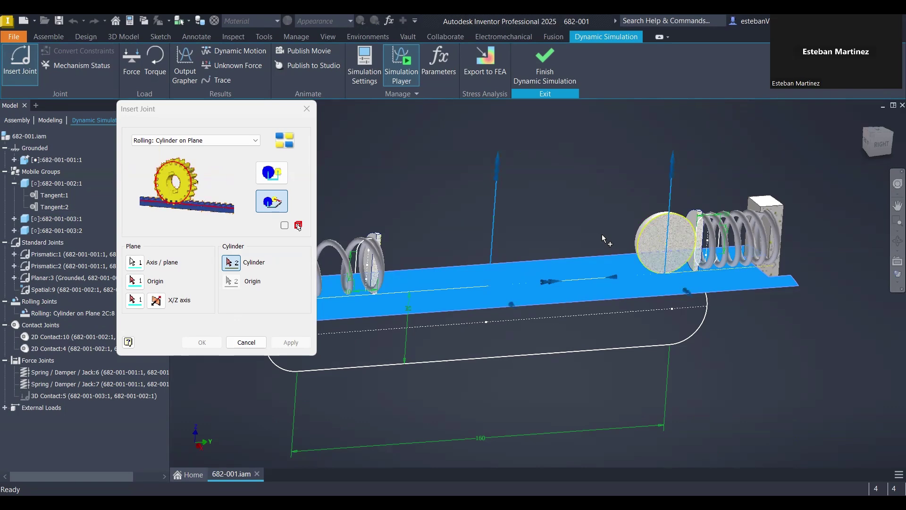
pyautogui.click(469, 319)
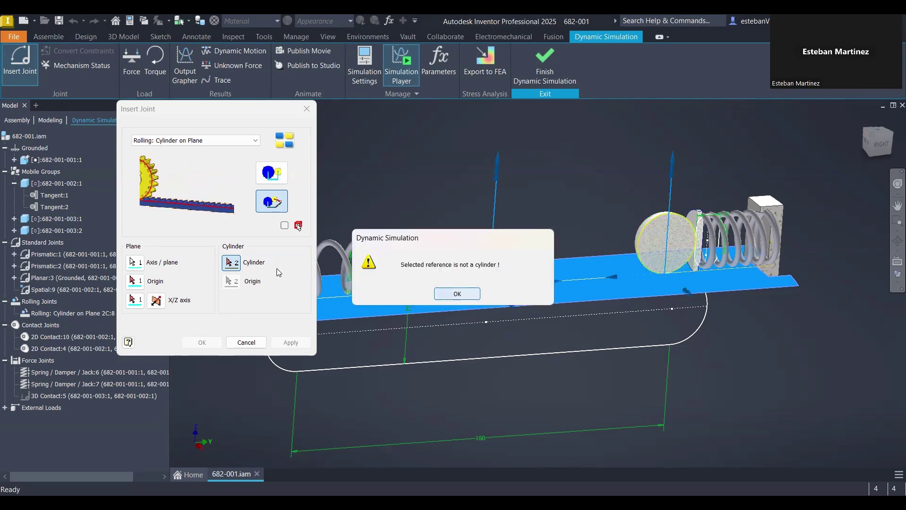
pyautogui.click(457, 294)
pyautogui.scroll(-3, 668, 215)
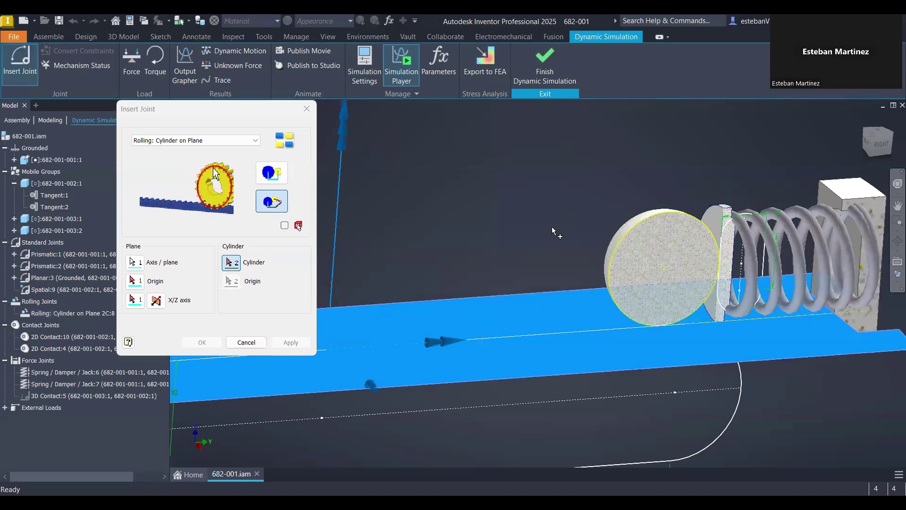
pyautogui.click(598, 243)
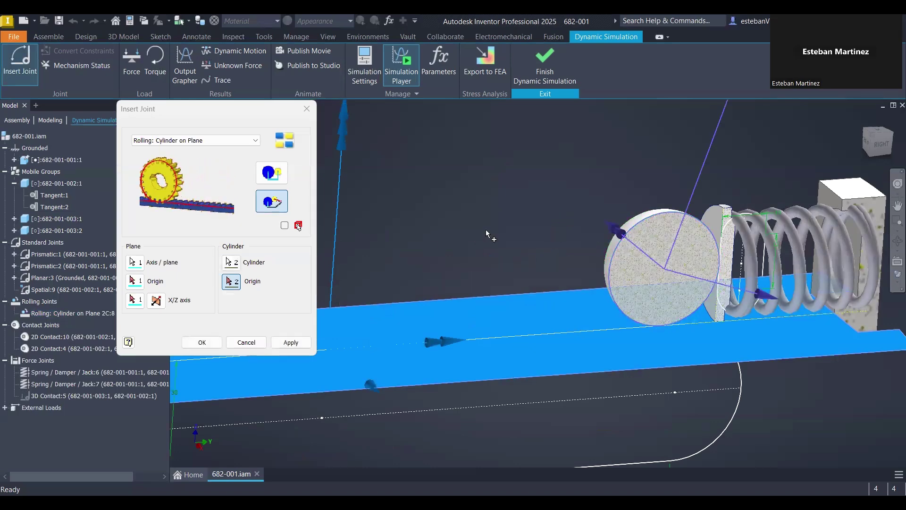
pyautogui.scroll(-3, 548, 255)
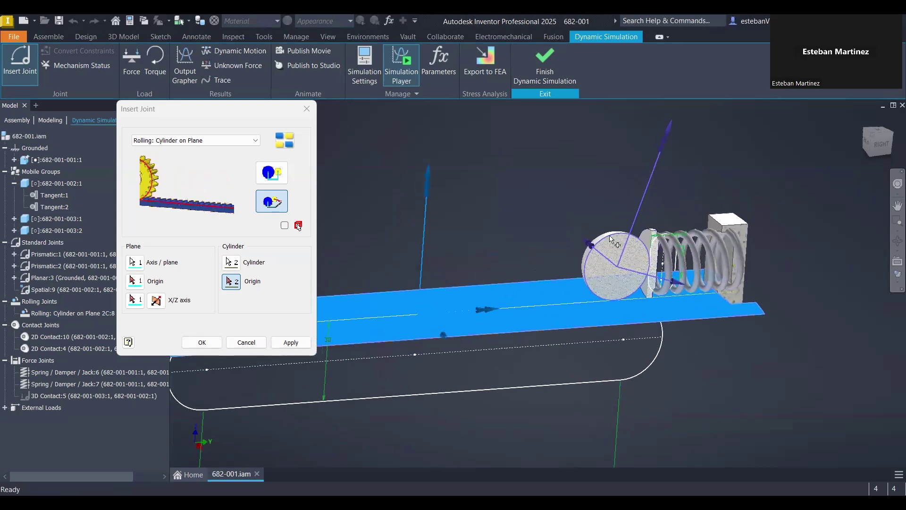
pyautogui.moveTo(530, 227); pyautogui.dragTo(521, 225, button='middle')
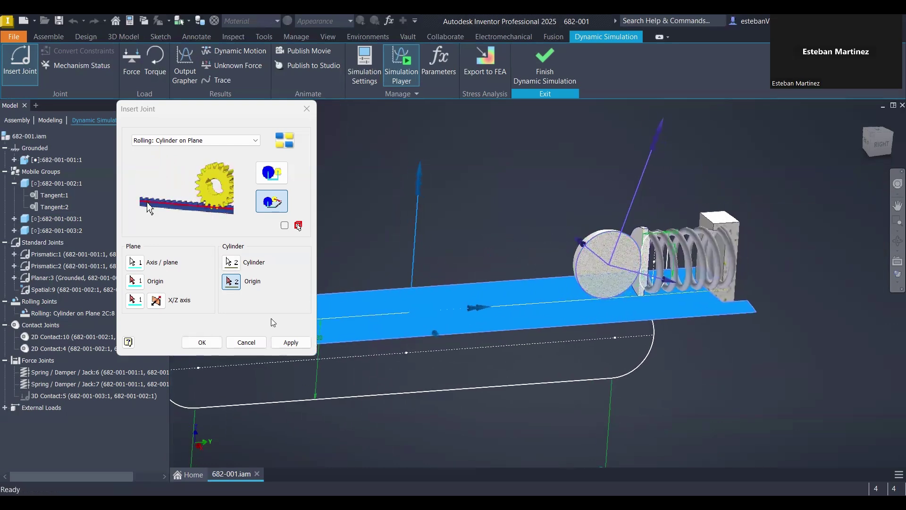
pyautogui.moveTo(521, 258); pyautogui.dragTo(584, 267, button='middle')
# - Highlight the existing Rolling: Cylinder on Plane 2C:8 joint and examine the ball, base plate and slot-shaped sketch from several angles
pyautogui.click(115, 312)
pyautogui.scroll(-3, 355, 289)
pyautogui.moveTo(391, 285); pyautogui.dragTo(413, 293, button='middle')
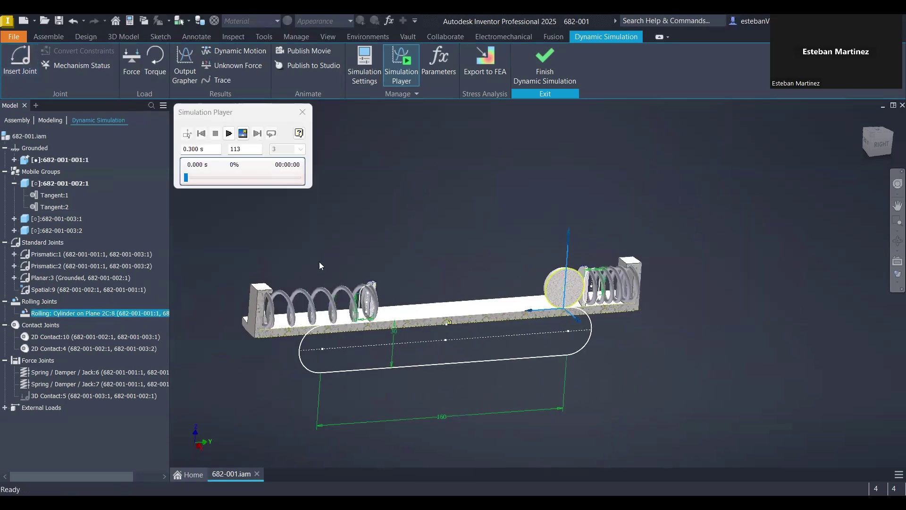
pyautogui.click(233, 282)
pyautogui.scroll(3, 389, 301)
pyautogui.moveTo(390, 301)
pyautogui.mouseDown(button='middle')
pyautogui.moveTo(467, 291)
pyautogui.moveTo(409, 281)
pyautogui.moveTo(384, 288)
pyautogui.moveTo(536, 238)
pyautogui.moveTo(543, 250)
pyautogui.moveTo(506, 213)
pyautogui.moveTo(464, 208)
pyautogui.moveTo(465, 227)
pyautogui.moveTo(496, 212)
pyautogui.moveTo(491, 224)
pyautogui.mouseUp(button='middle')
pyautogui.scroll(4, 474, 220)
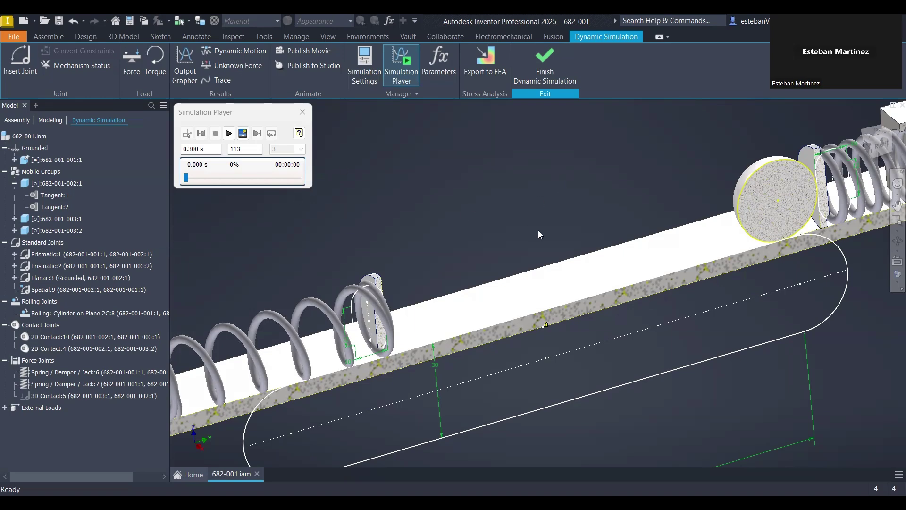
pyautogui.scroll(-3, 538, 228)
pyautogui.moveTo(535, 229); pyautogui.dragTo(509, 228, button='middle')
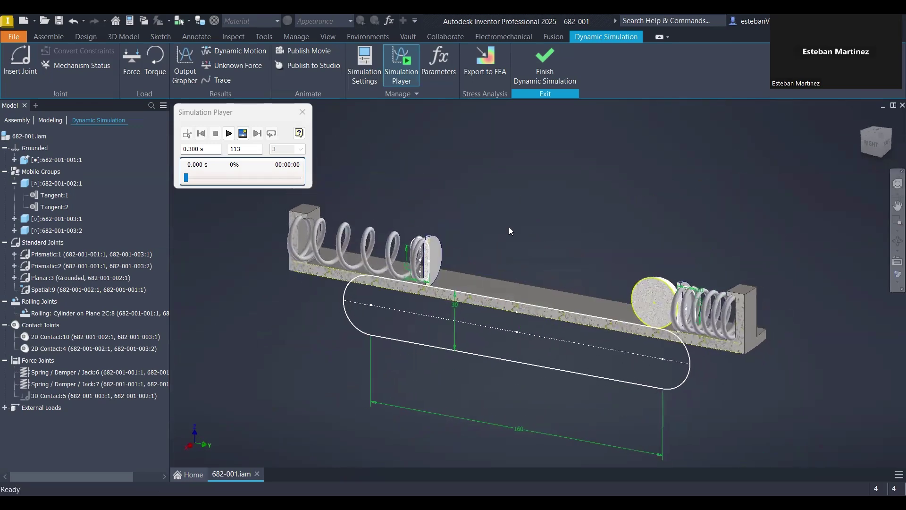